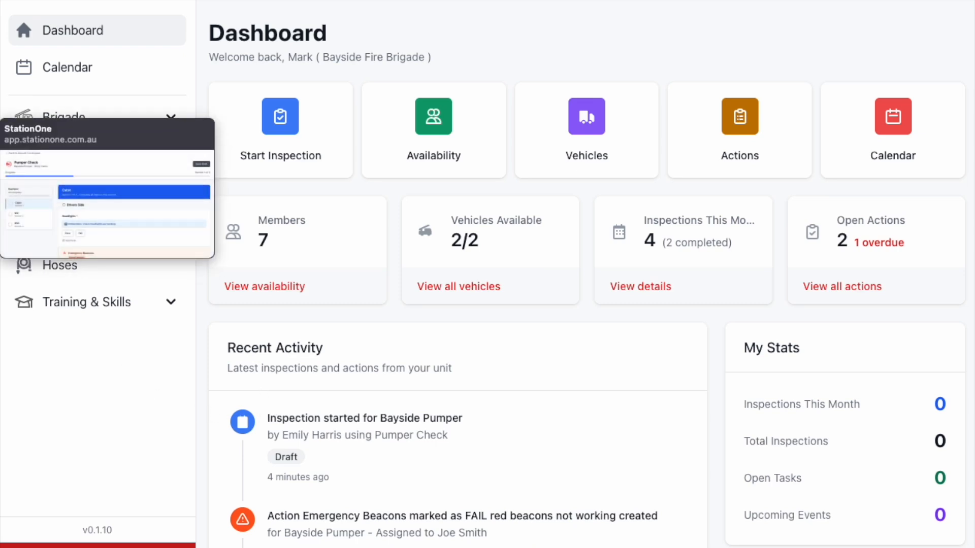
# Open a booking request for Bayside Tanker 1 from the Bayside Fire Brigade public page
pyautogui.click(1, 133)
pyautogui.click(1, 117)
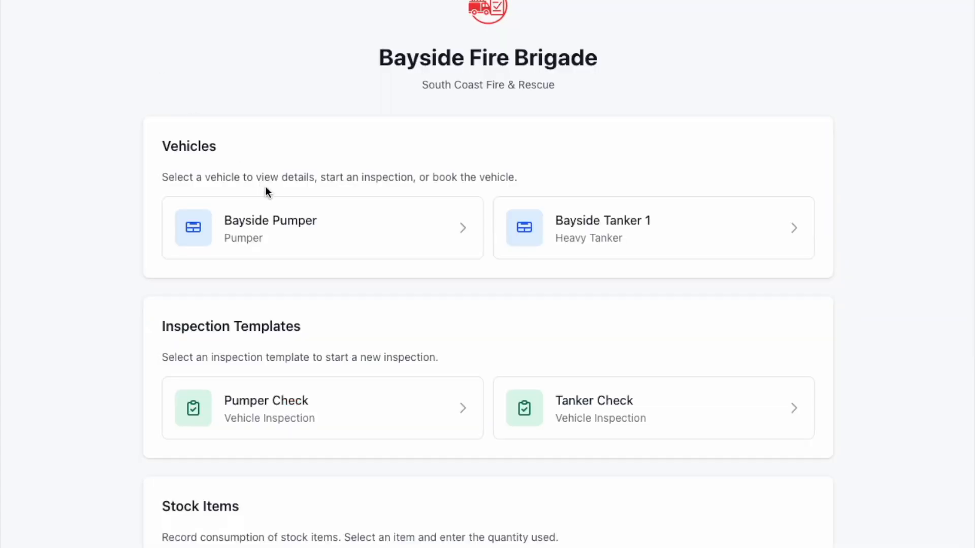
pyautogui.click(595, 237)
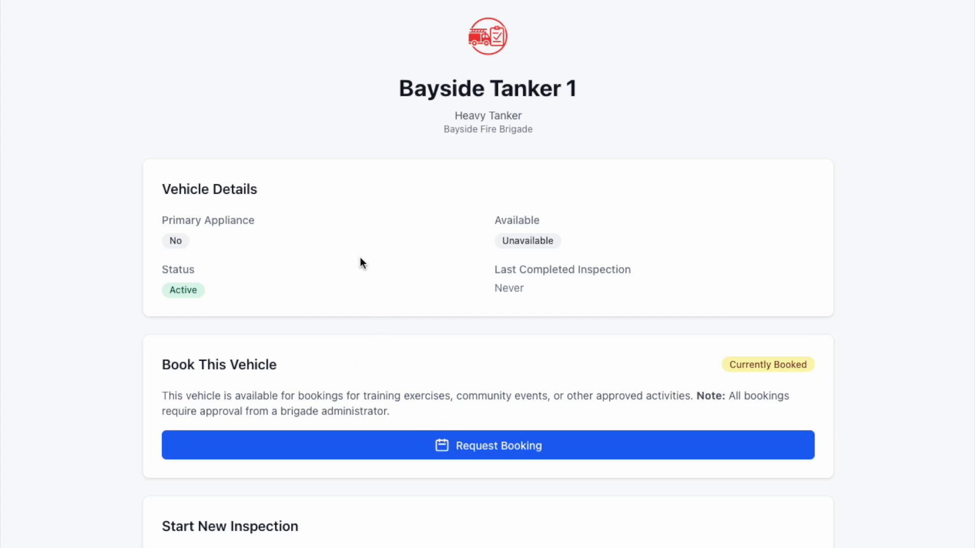
pyautogui.click(504, 456)
# Fill in the requester's name by choosing the matching brigade member
pyautogui.click(382, 315)
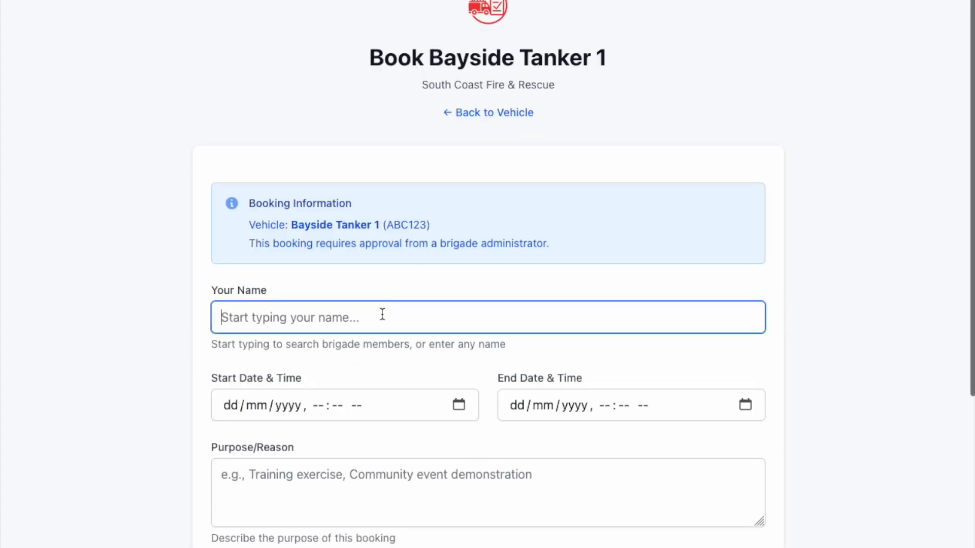
pyautogui.write('emil')
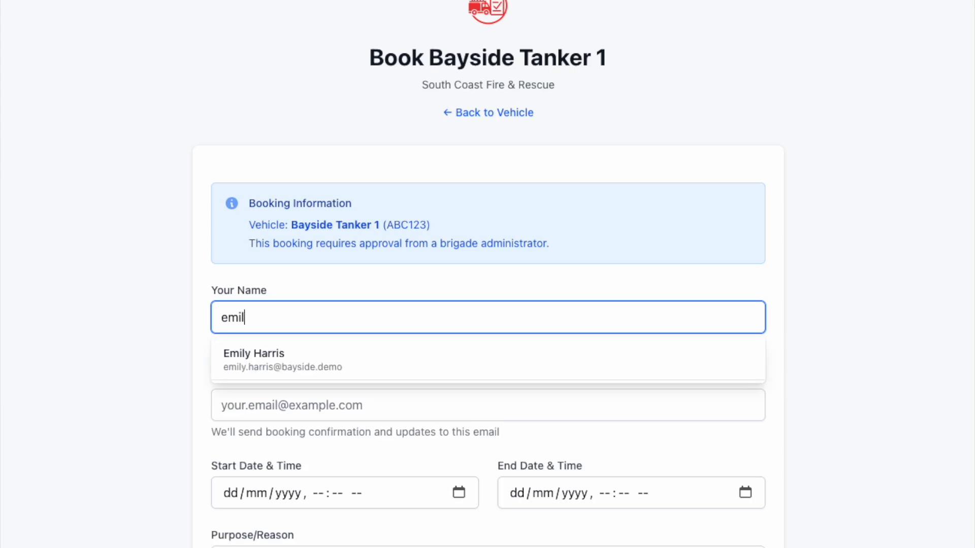
pyautogui.click(367, 359)
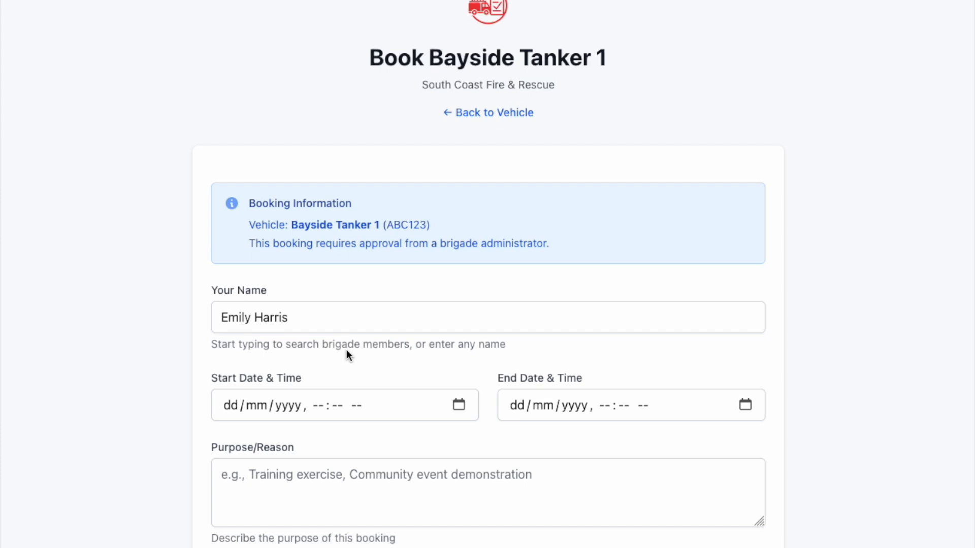
# Set the booking to start on 12/01/2026 at 10:00 am and end the same day at 11:00 am
pyautogui.click(460, 406)
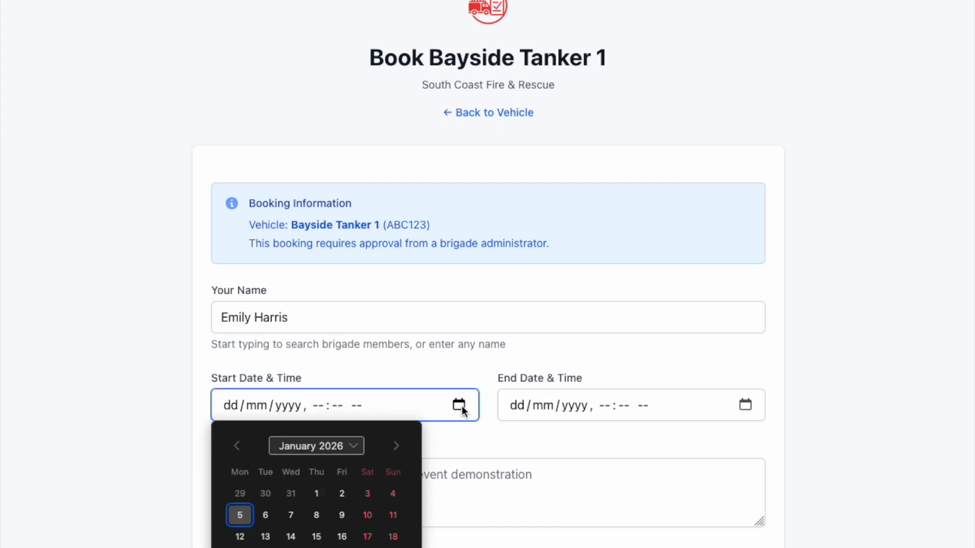
pyautogui.click(240, 537)
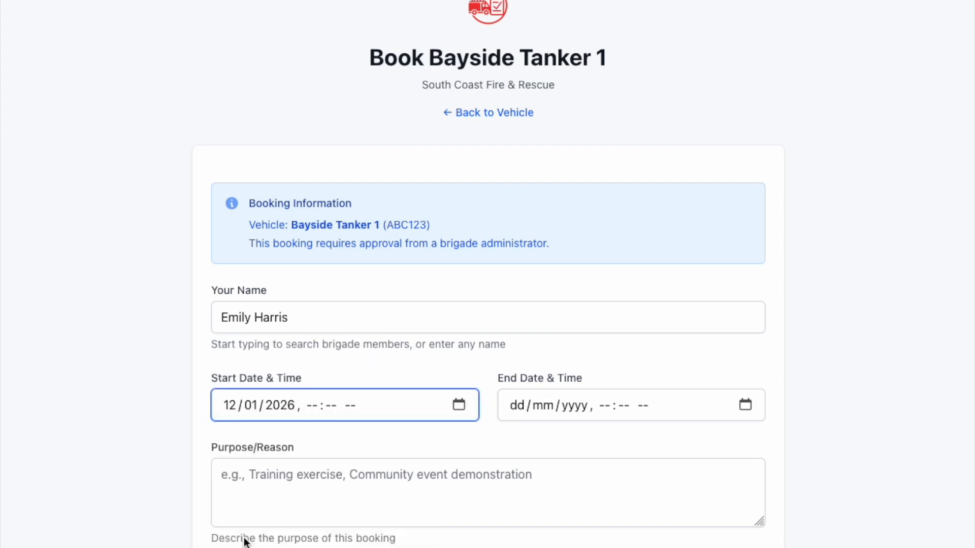
pyautogui.write('100')
pyautogui.click(745, 405)
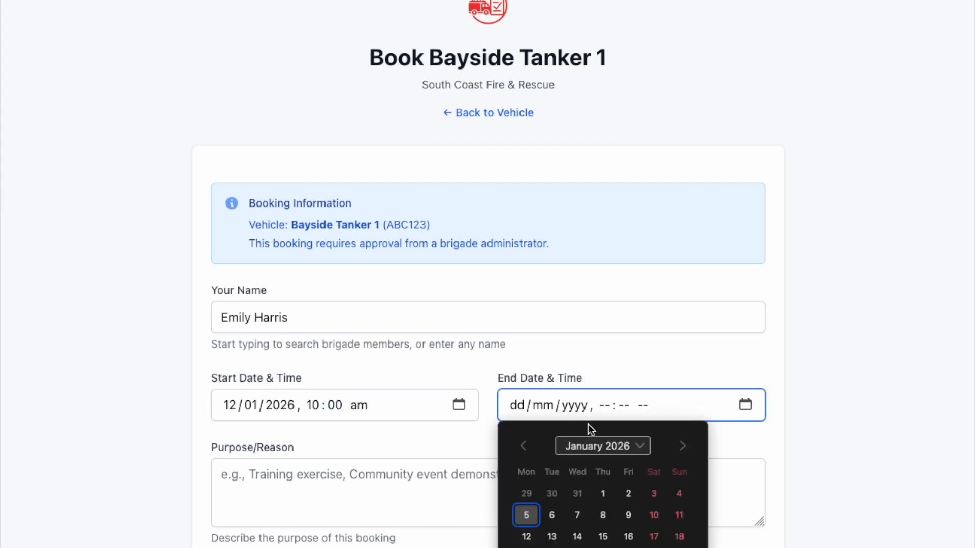
pyautogui.click(526, 537)
pyautogui.click(597, 406)
pyautogui.write('11:')
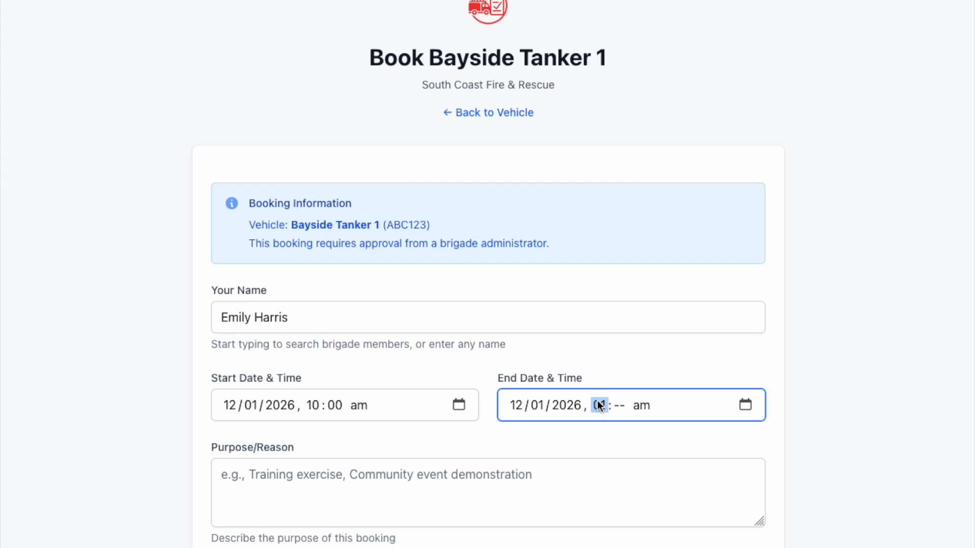
pyautogui.write('00')
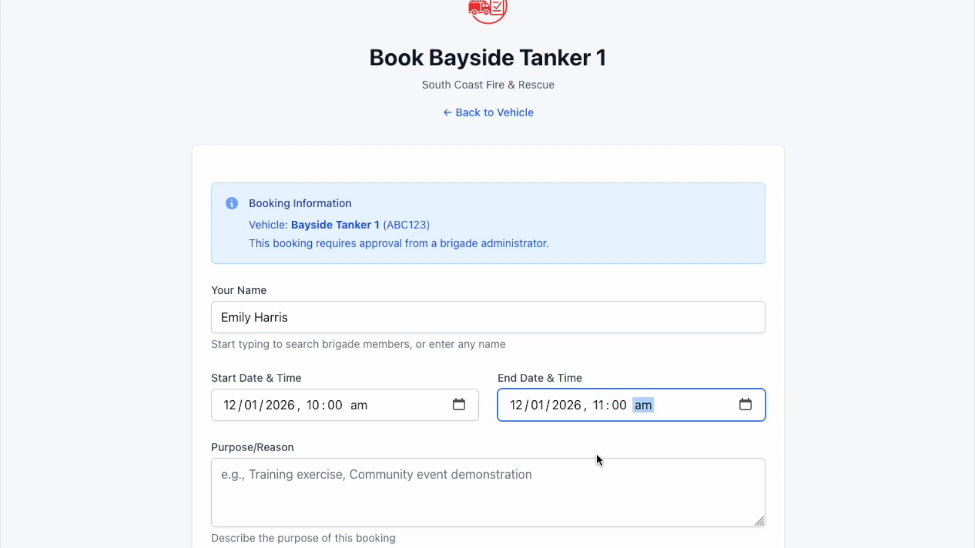
# Enter "Training" as the purpose of the booking
pyautogui.click(581, 476)
pyautogui.write('Trainig')
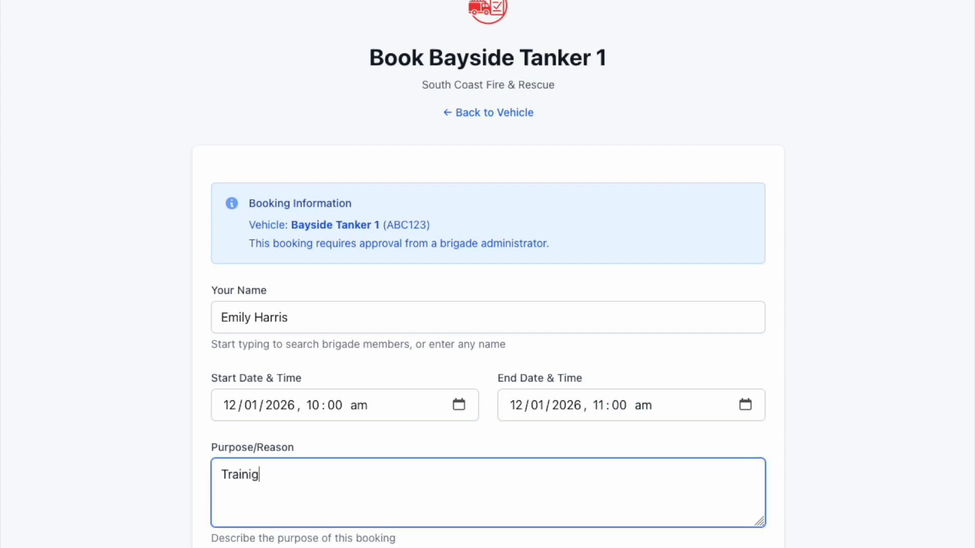
pyautogui.write('ng')
pyautogui.press('BackSpace')
pyautogui.press('BackSpace')
pyautogui.press('BackSpace')
pyautogui.press('BackSpace')
pyautogui.write('ing')
# Set the booking's destination to "Football Oval" and submit the request
pyautogui.scroll(-3, 446, 457)
pyautogui.click(442, 452)
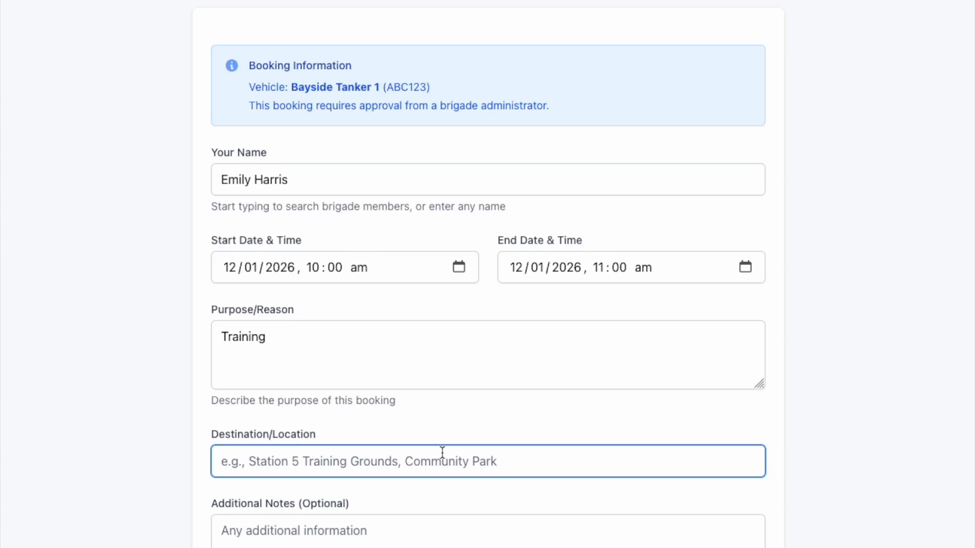
pyautogui.write('Football Oval')
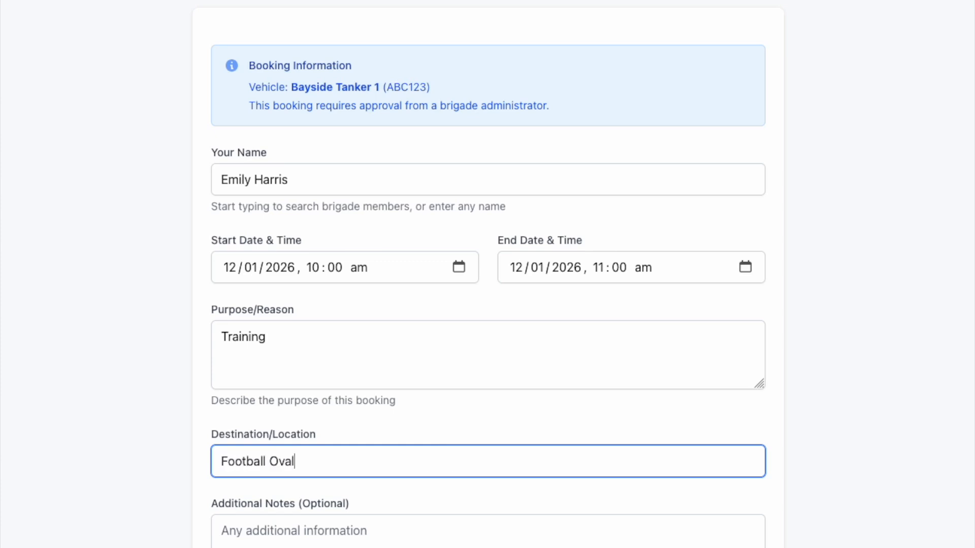
pyautogui.scroll(-3, 437, 398)
pyautogui.click(666, 513)
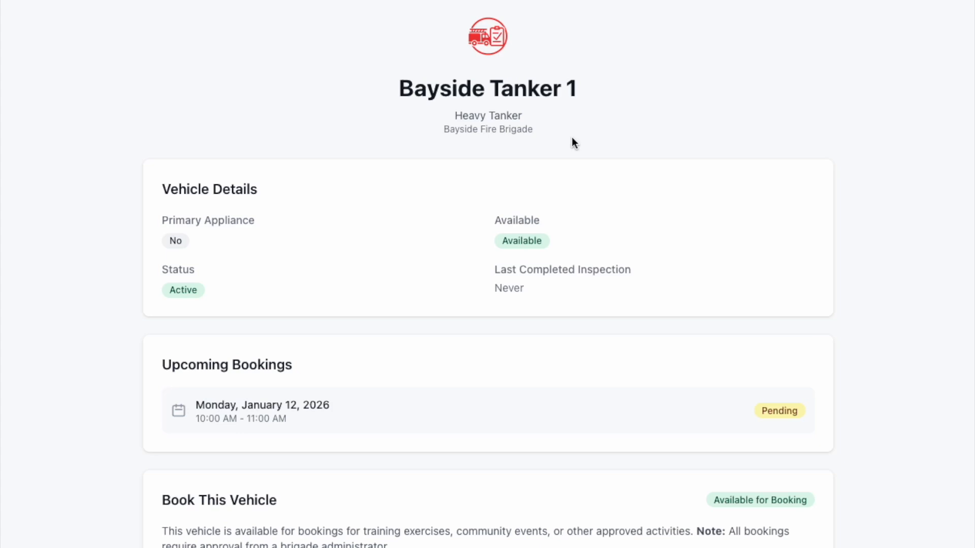
# Approve the pending Bayside Tanker 1 booking from the brigade calendar
pyautogui.scroll(-1, 278, 104)
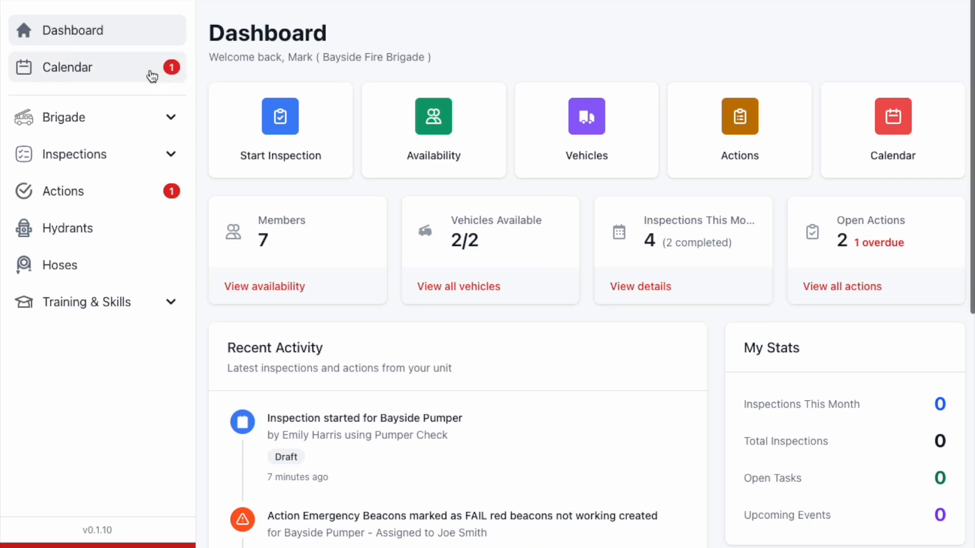
pyautogui.click(116, 70)
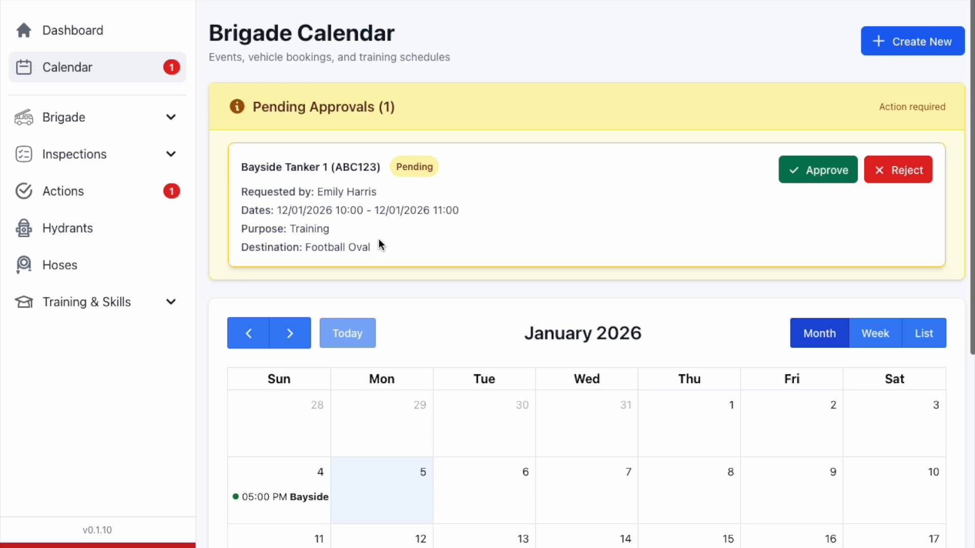
pyautogui.click(800, 181)
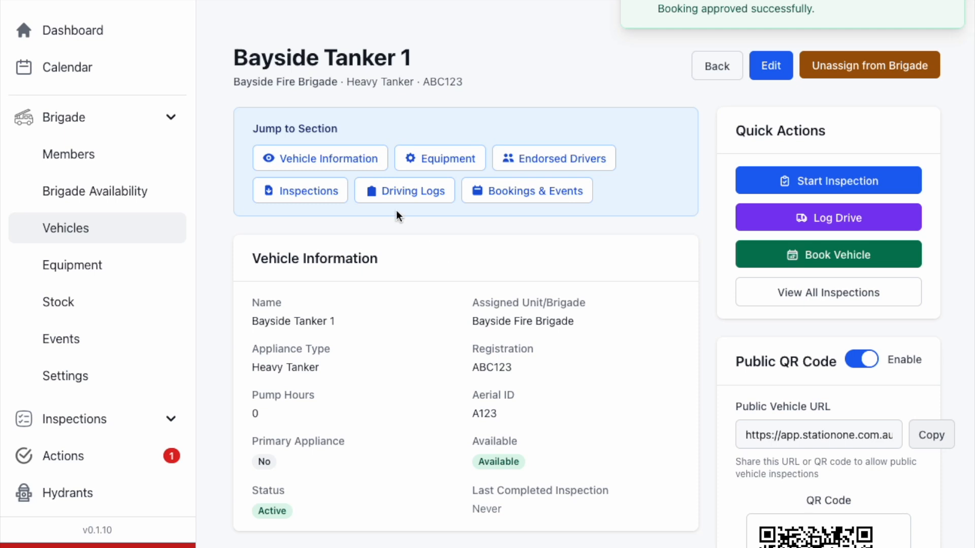
# Review the details of the approved training booking on the Bayside Tanker 1 vehicle page
pyautogui.click(463, 197)
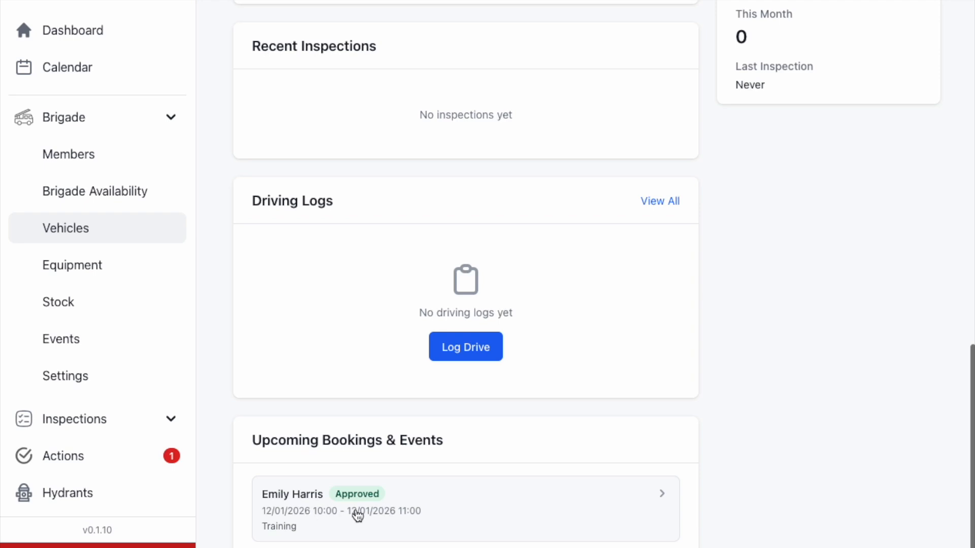
pyautogui.click(325, 514)
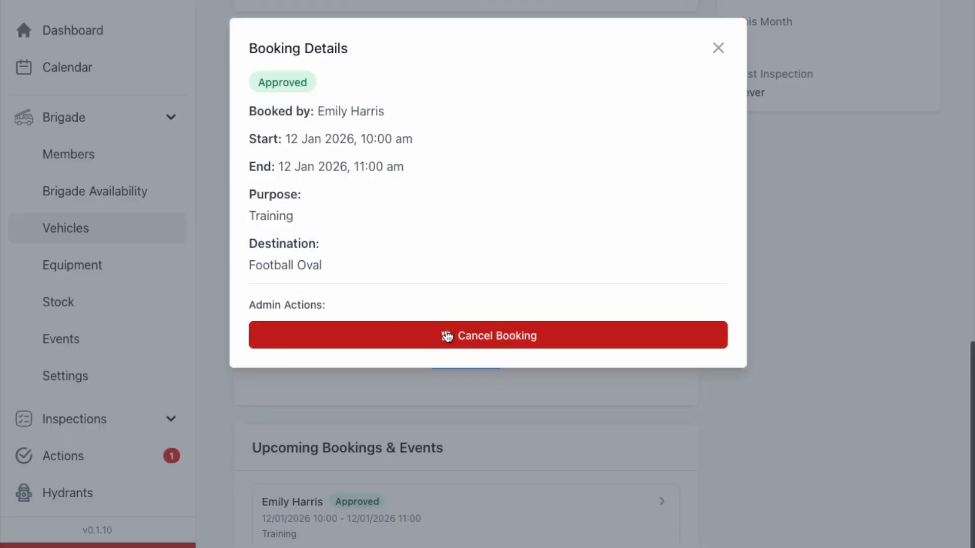
pyautogui.click(718, 47)
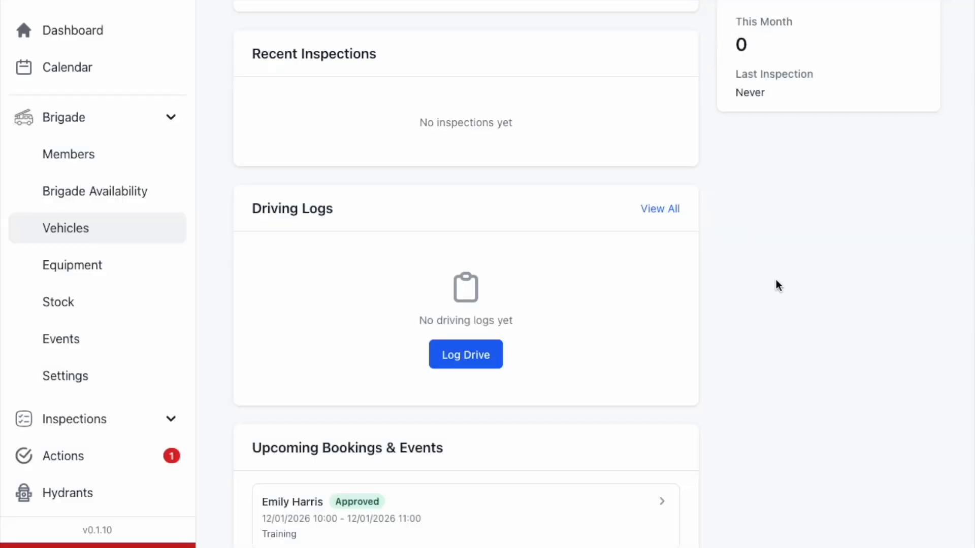
pyautogui.scroll(15, 777, 285)
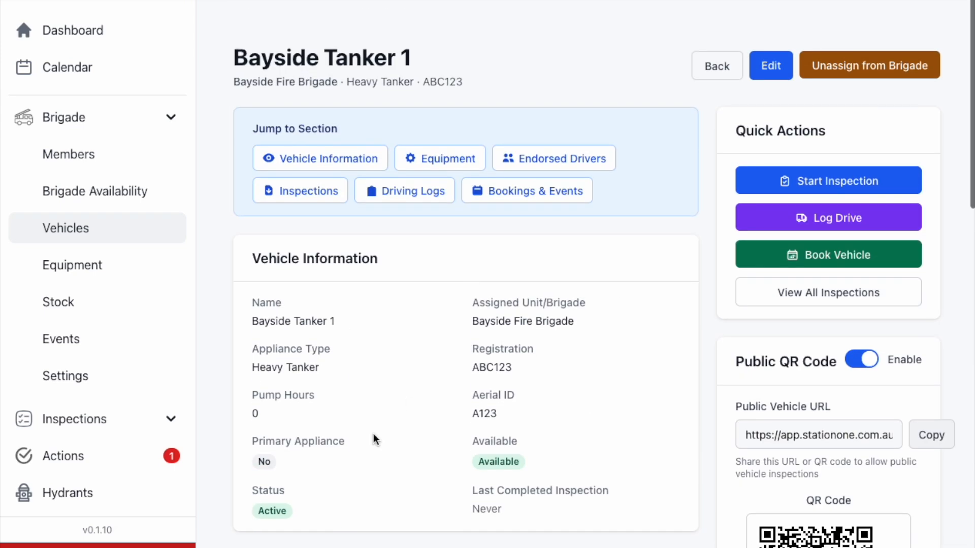
pyautogui.scroll(-1, 382, 441)
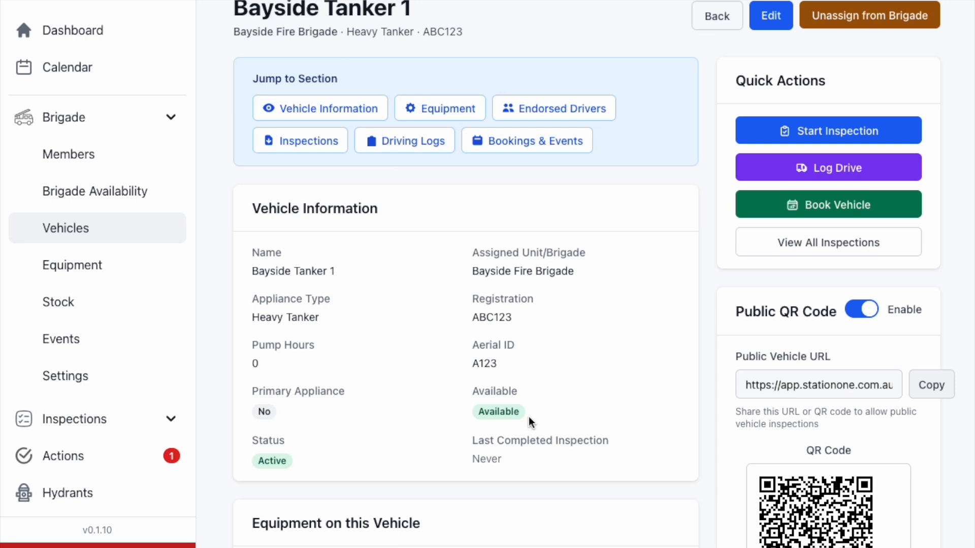
# Open the brigade calendar and show January 2026 as a list
pyautogui.click(65, 67)
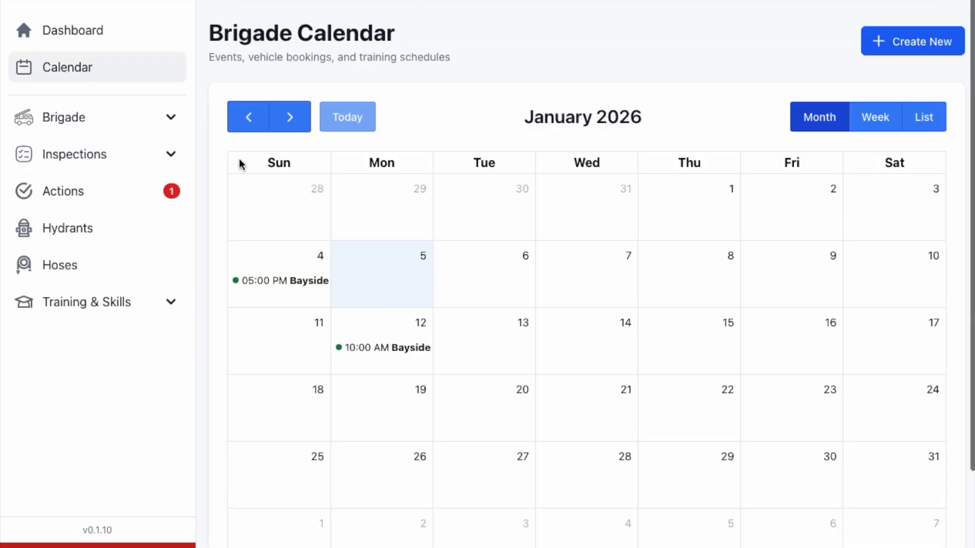
pyautogui.click(266, 114)
pyautogui.click(275, 114)
pyautogui.click(923, 129)
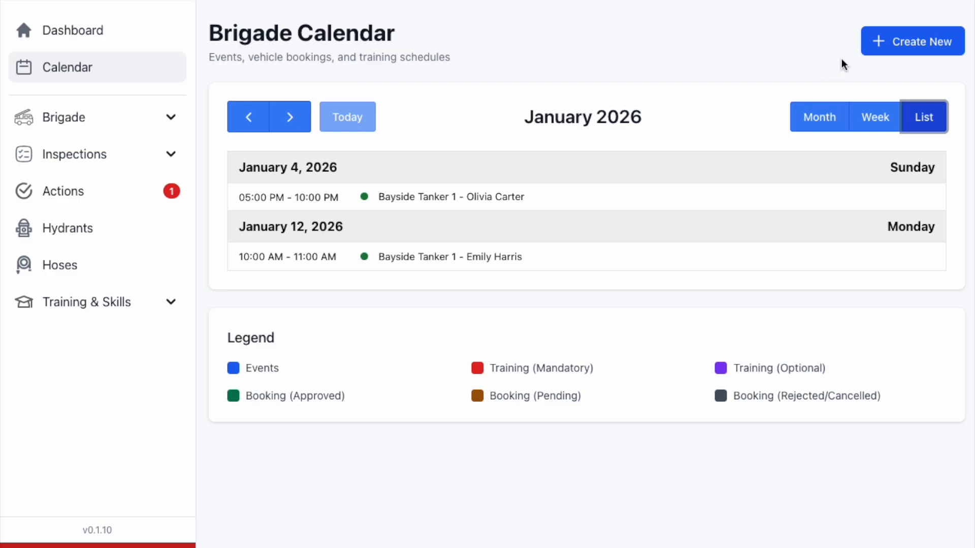
# Start a new brigade event titled "Attend Community Fair"
pyautogui.click(881, 47)
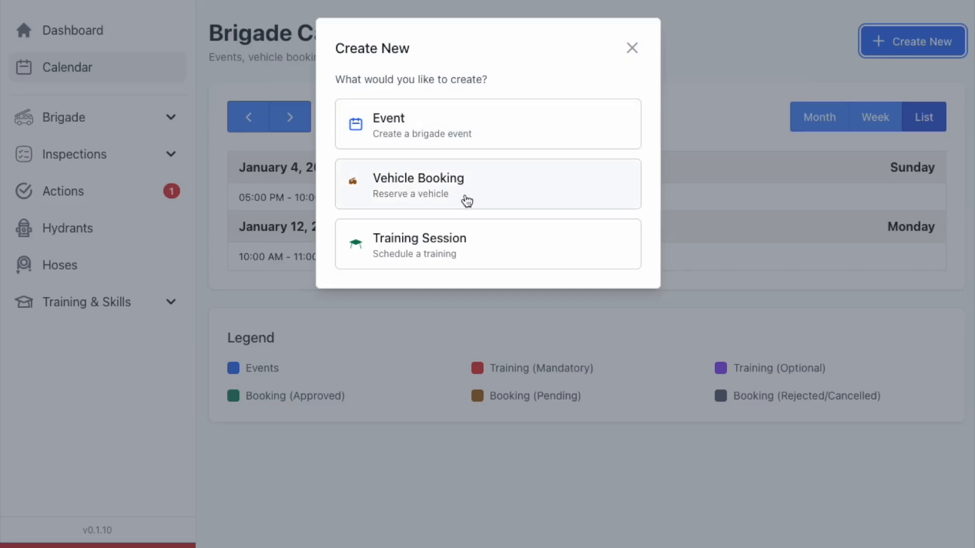
pyautogui.click(406, 134)
pyautogui.click(372, 148)
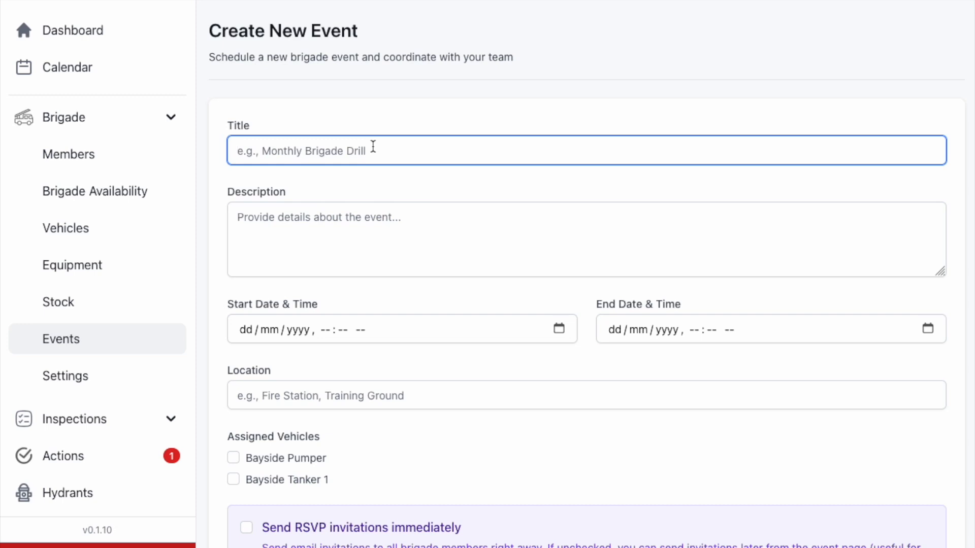
pyautogui.write('Attend Commun')
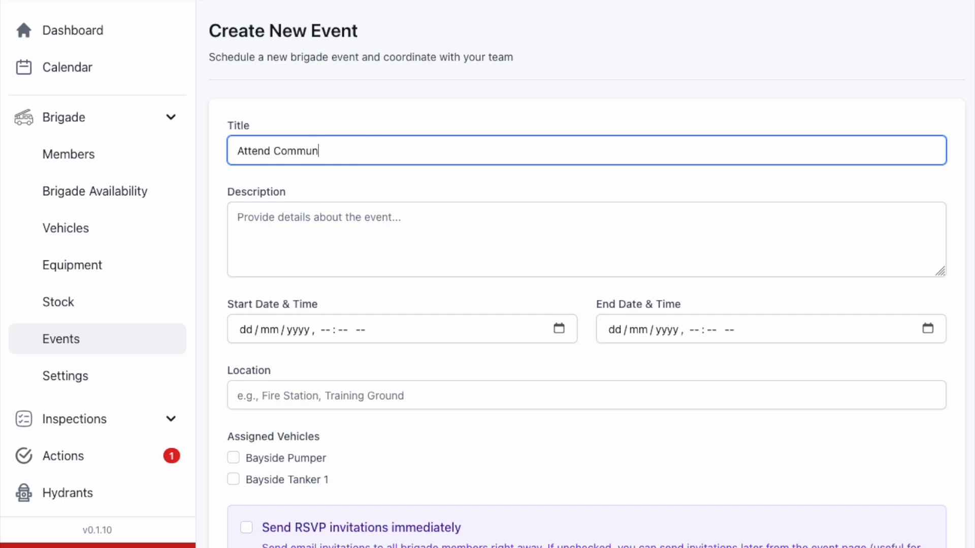
pyautogui.write('ity Fair')
# Enter the event description "Having a demo with tanker at community fair"
pyautogui.press('Tab')
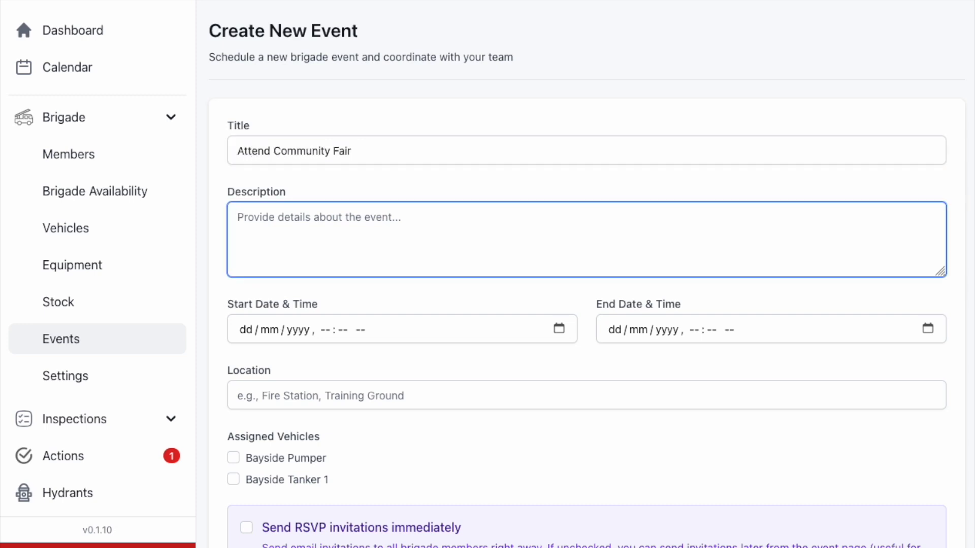
pyautogui.write('Having a de')
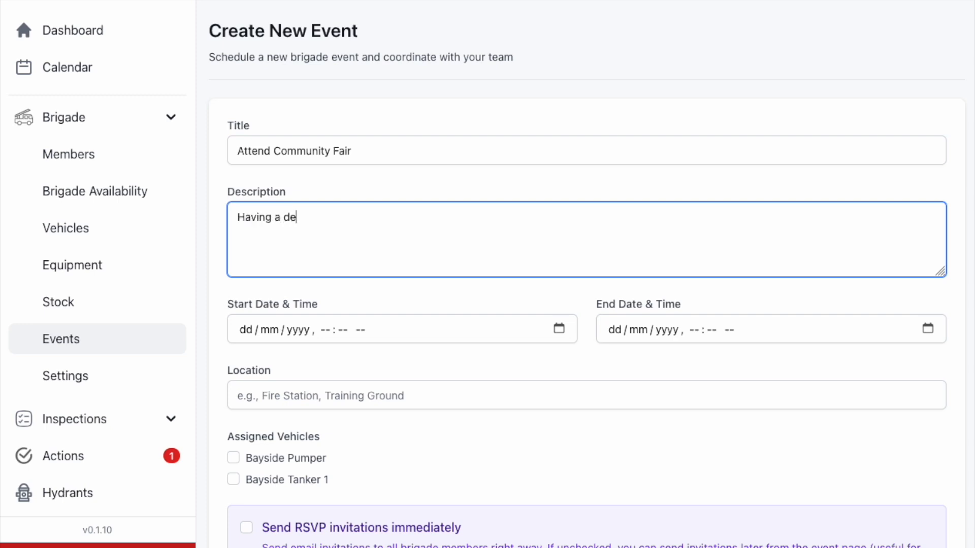
pyautogui.write('mo with tanker at com')
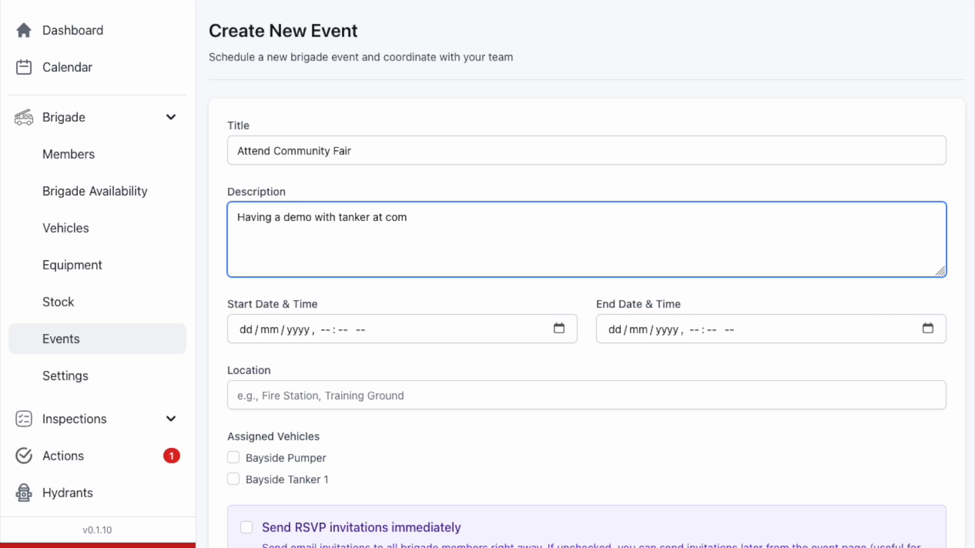
pyautogui.write('munity fair')
# Schedule the event on 26/01/2026 from 09:00 am to 02:00 pm and set its location to "Community Oval"
pyautogui.click(558, 329)
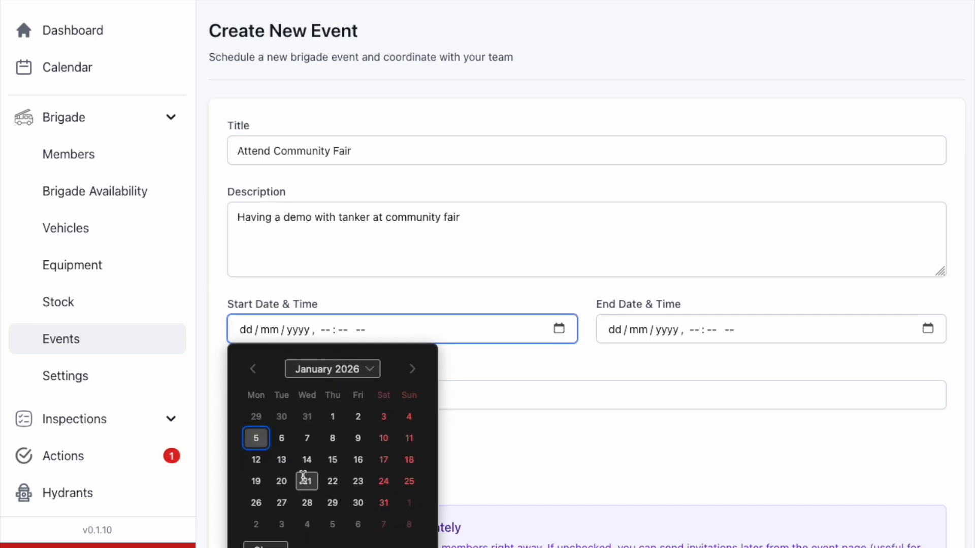
pyautogui.click(257, 503)
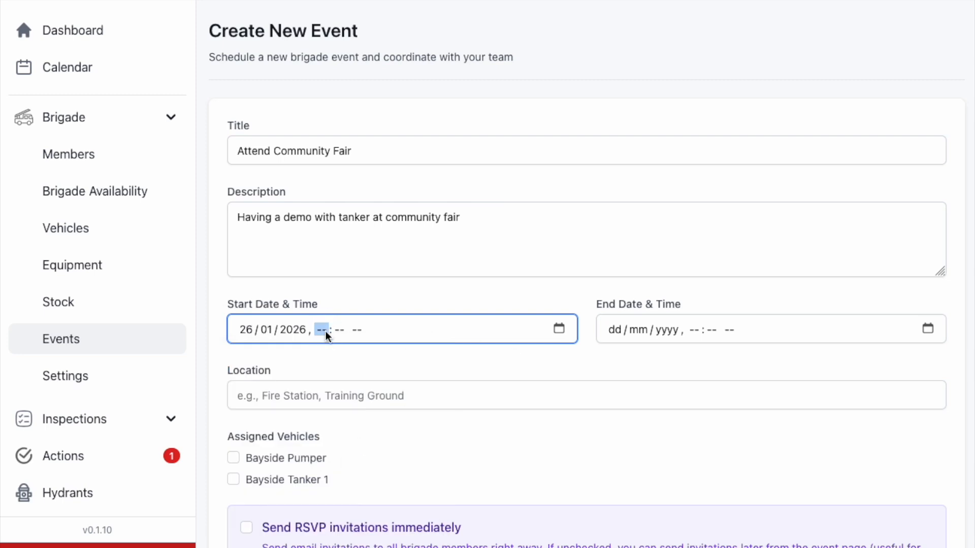
pyautogui.write('09 : 00 am')
pyautogui.click(914, 331)
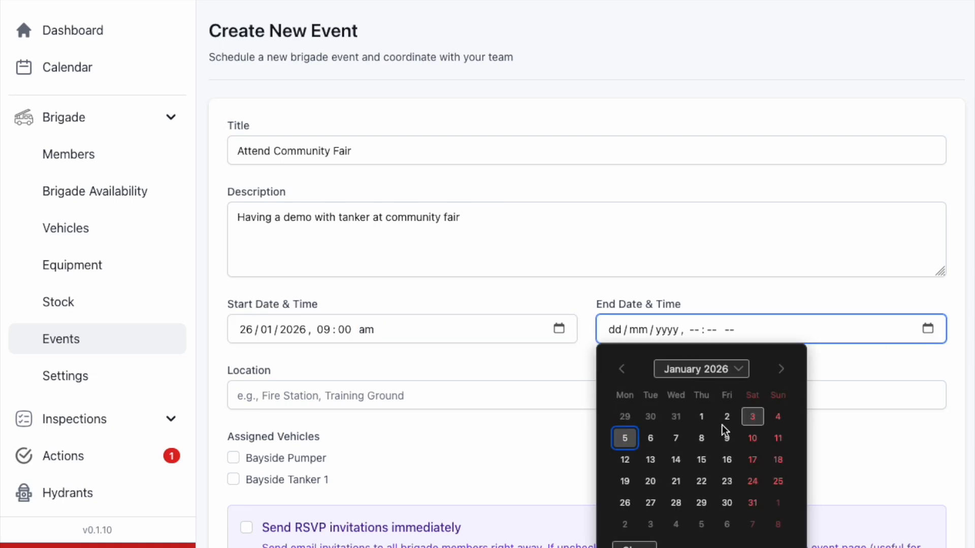
pyautogui.click(627, 503)
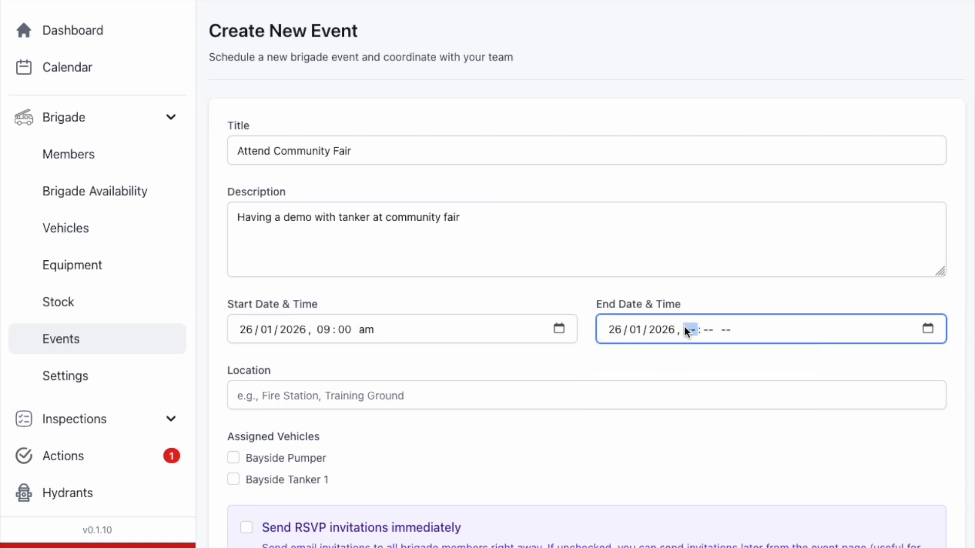
pyautogui.write('1400')
pyautogui.click(636, 386)
pyautogui.write('Community Oval')
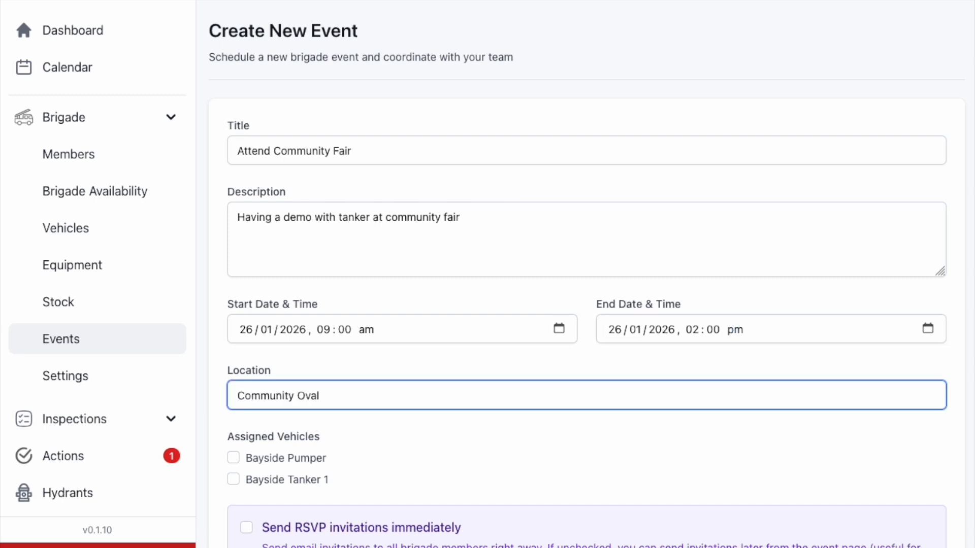
# Assign Bayside Tanker 1 to the event, enable sending RSVP invitations immediately, and create the event
pyautogui.scroll(-2, 550, 418)
pyautogui.click(281, 411)
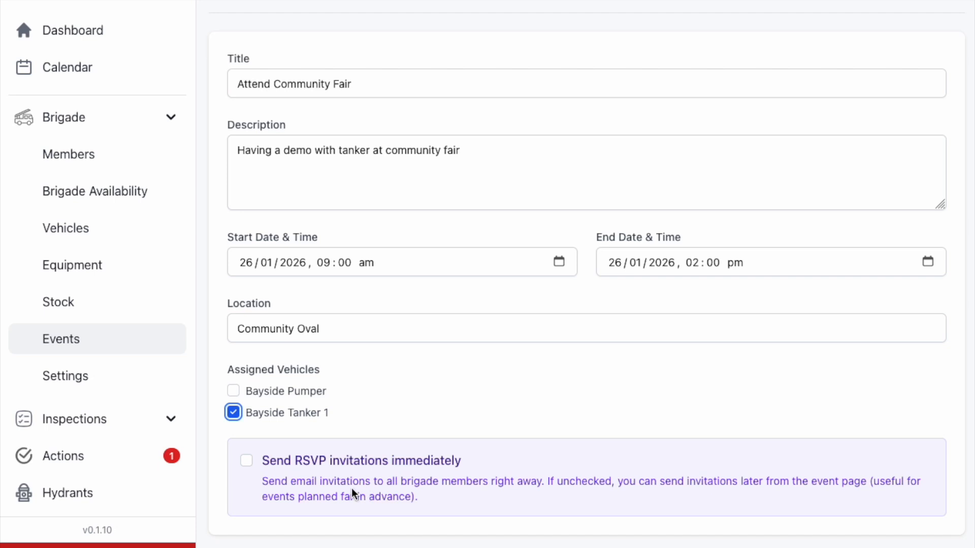
pyautogui.click(251, 462)
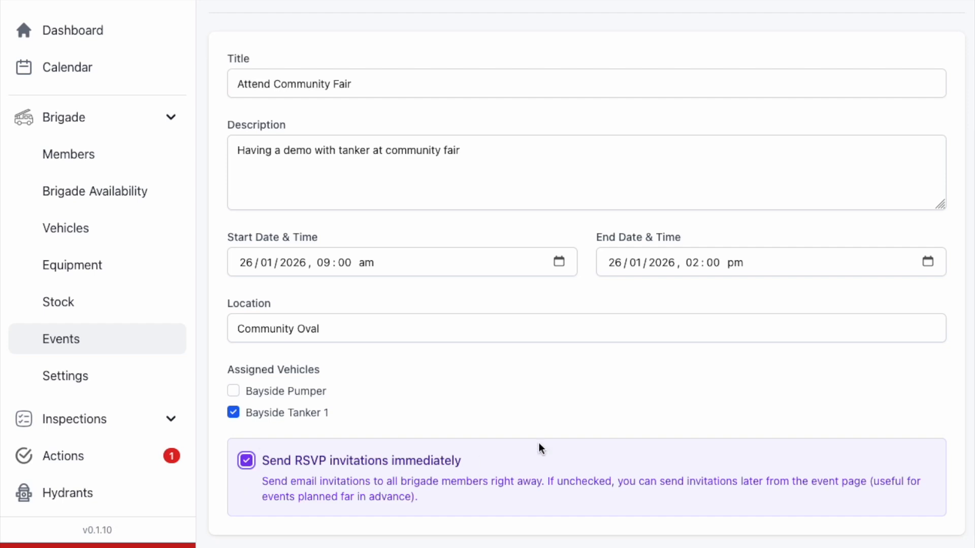
pyautogui.click(914, 547)
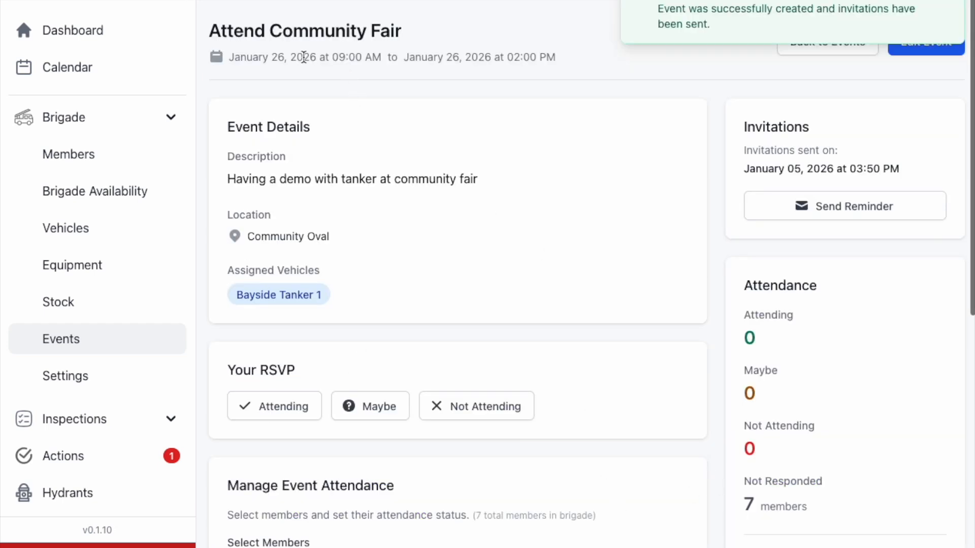
# Set your own RSVP to Attending and register the first four listed members as Not Attending
pyautogui.scroll(-3, 507, 287)
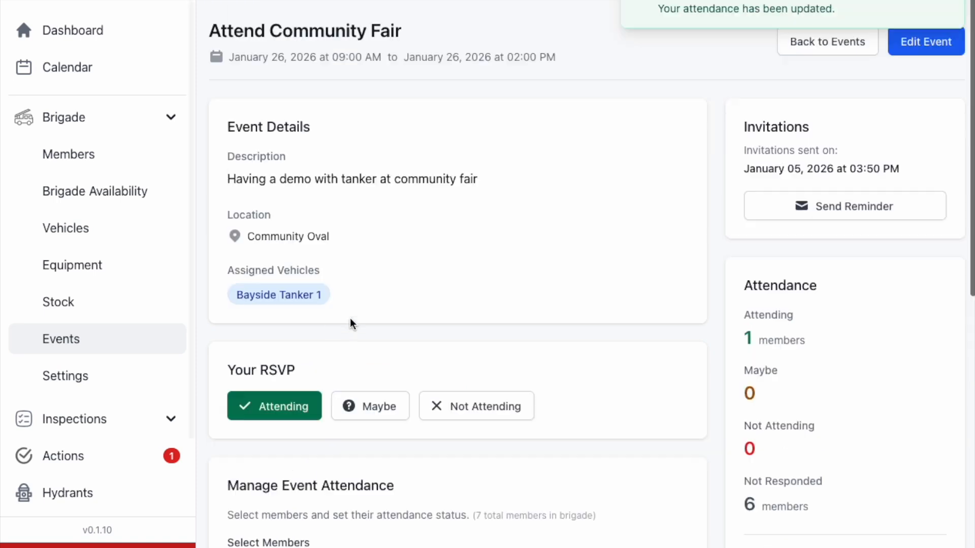
pyautogui.scroll(-3, 757, 349)
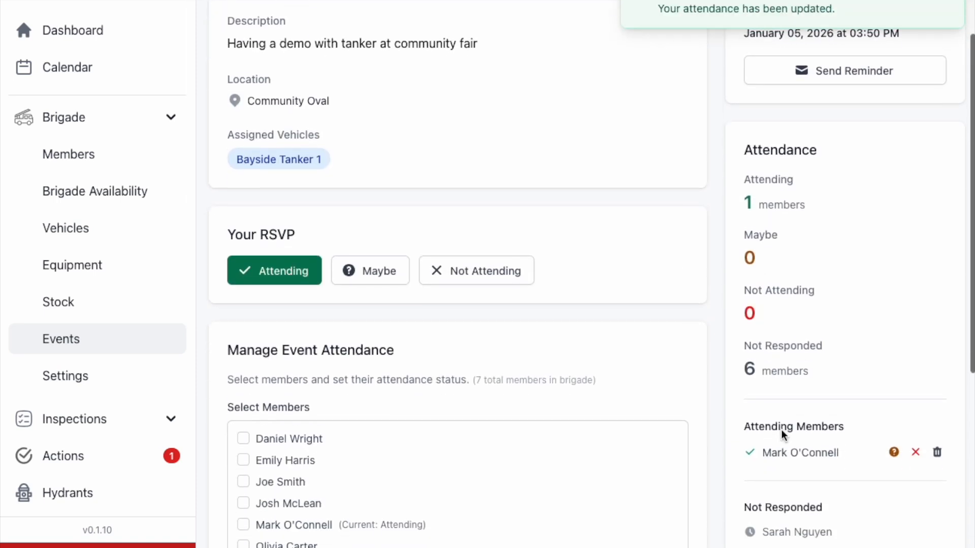
pyautogui.scroll(-4, 801, 434)
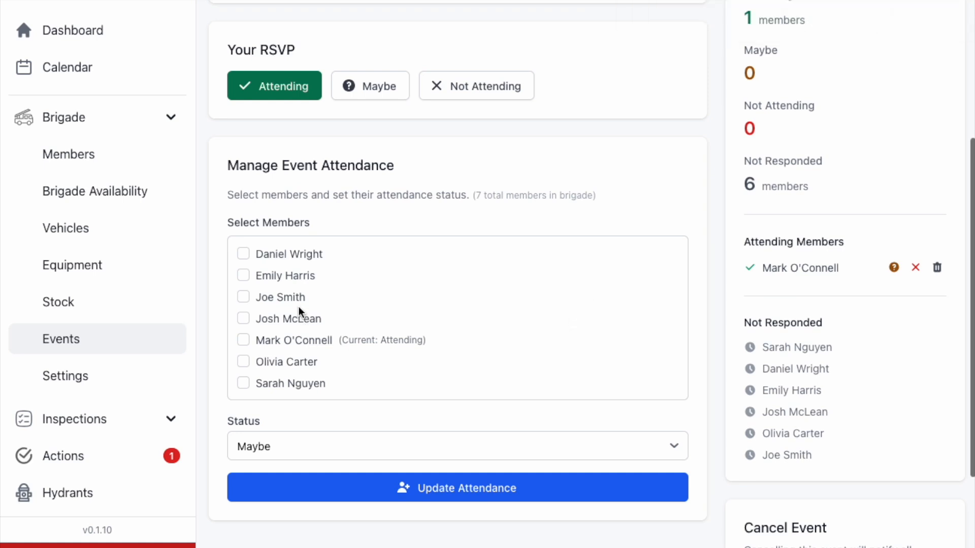
pyautogui.scroll(-1, 298, 306)
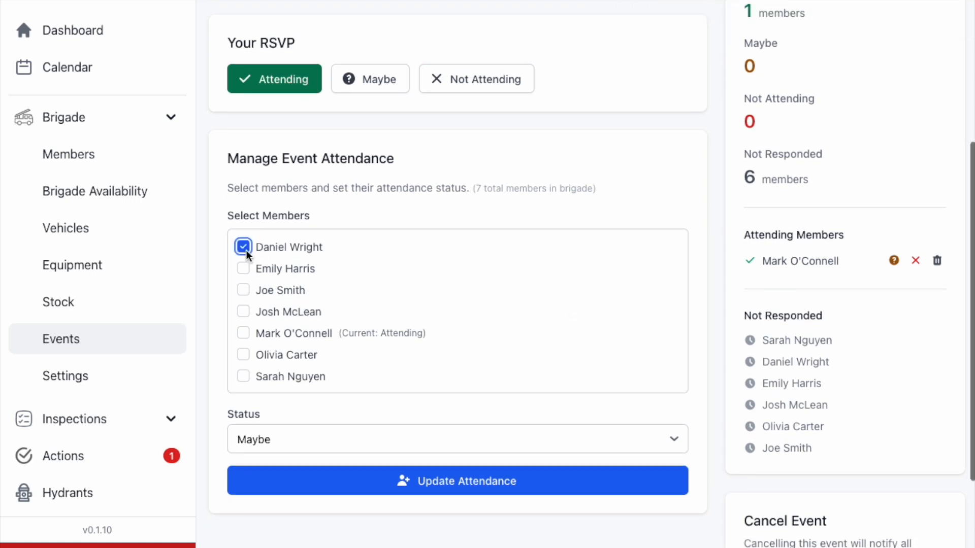
pyautogui.click(336, 449)
pyautogui.click(334, 466)
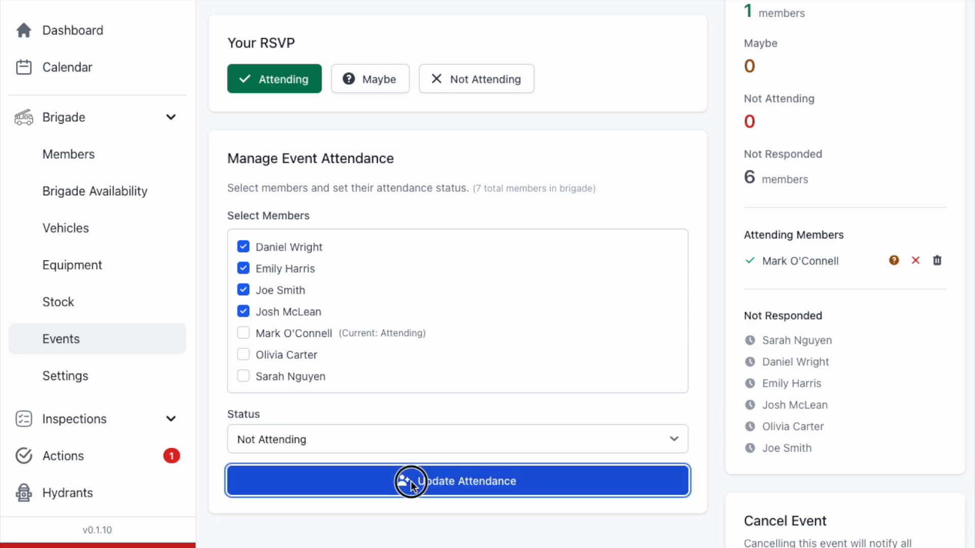
pyautogui.click(410, 481)
# Register the last two listed members as Attending the community fair
pyautogui.scroll(-4, 498, 489)
pyautogui.scroll(-2, 389, 382)
pyautogui.click(243, 307)
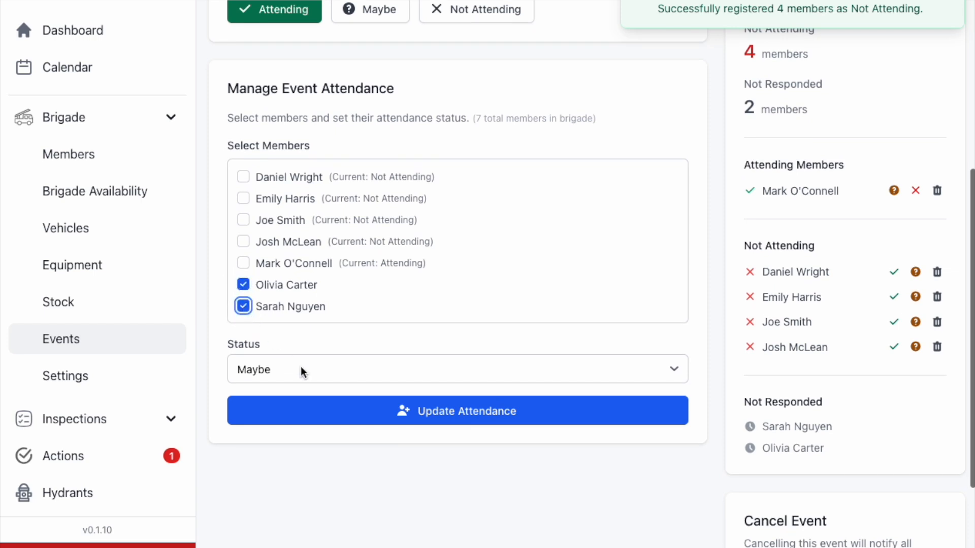
pyautogui.click(301, 367)
pyautogui.click(302, 380)
pyautogui.click(434, 422)
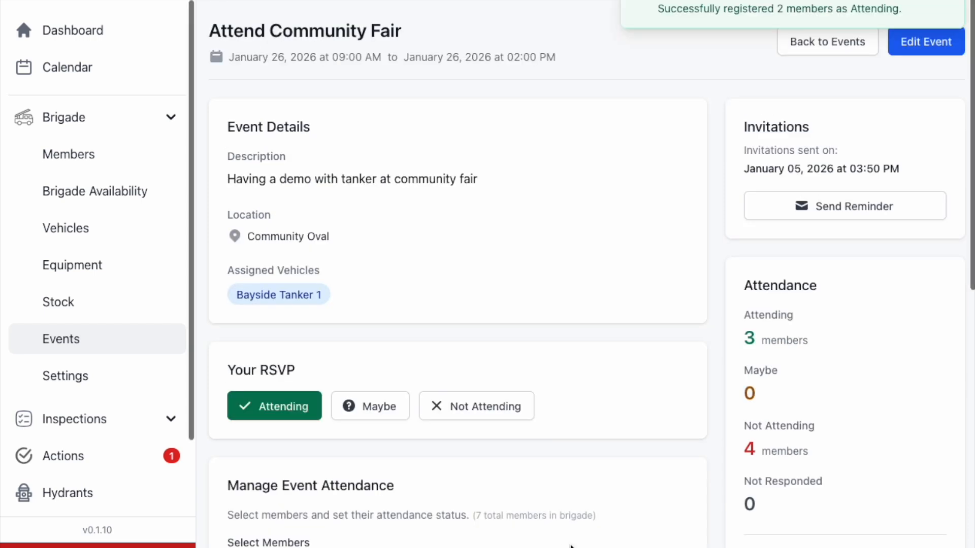
# Change the first person in the attending members list to Not Attending
pyautogui.scroll(-5, 687, 503)
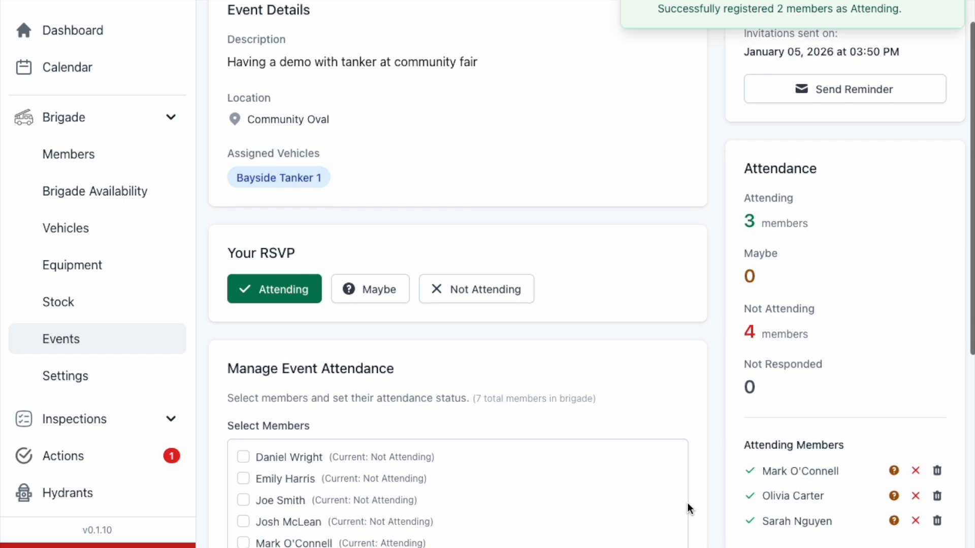
pyautogui.scroll(-2, 691, 441)
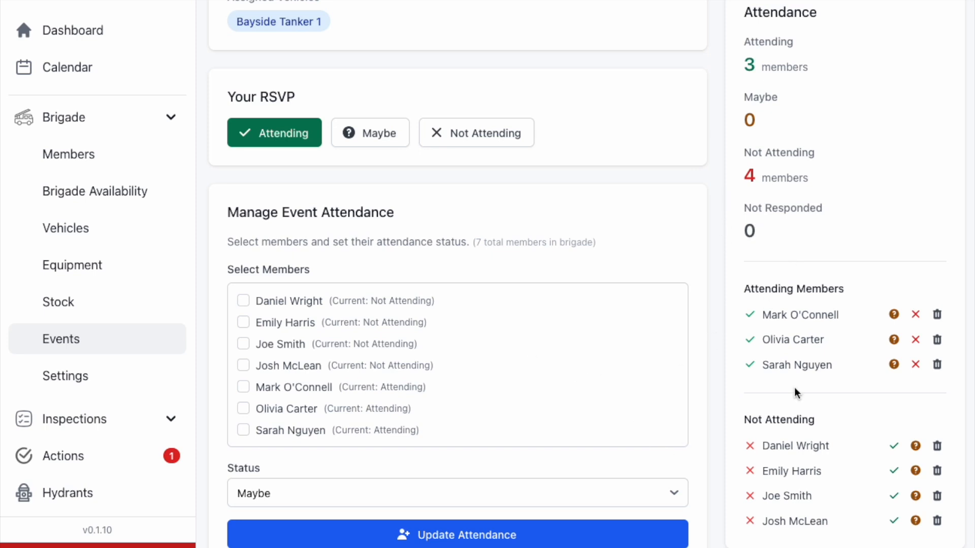
pyautogui.click(916, 315)
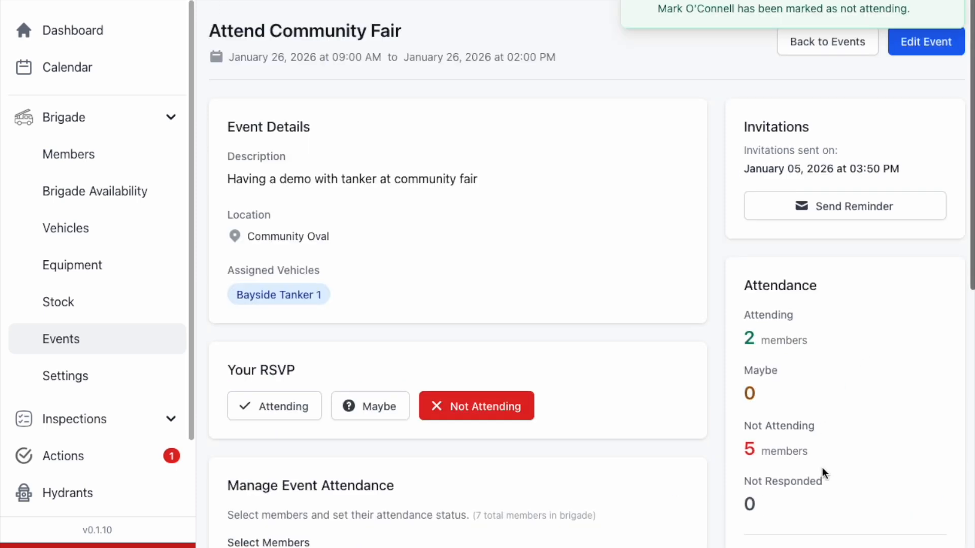
pyautogui.scroll(-4, 821, 458)
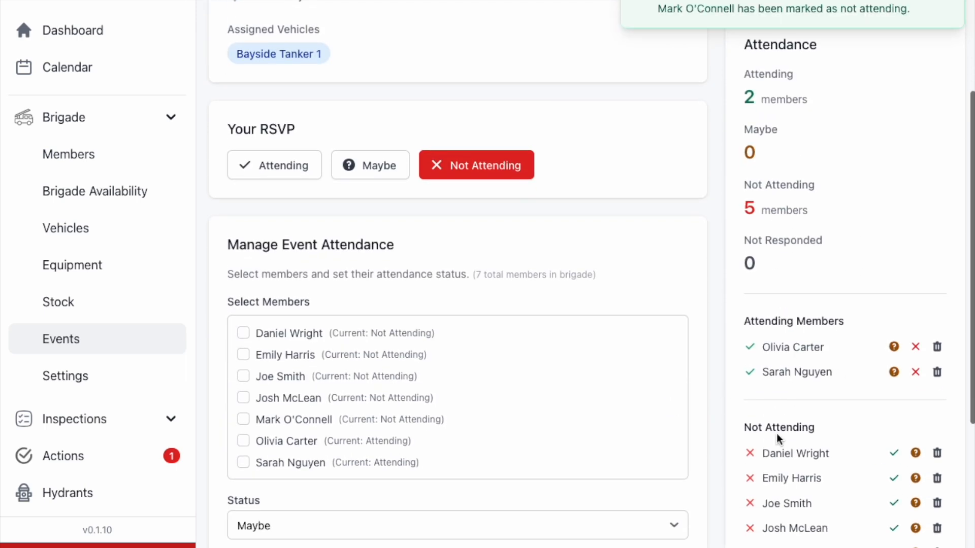
# Enter the event cancellation reason "Event has been cancelled for some reason" without cancelling the event
pyautogui.scroll(-3, 803, 458)
pyautogui.scroll(-3, 803, 458)
pyautogui.click(820, 468)
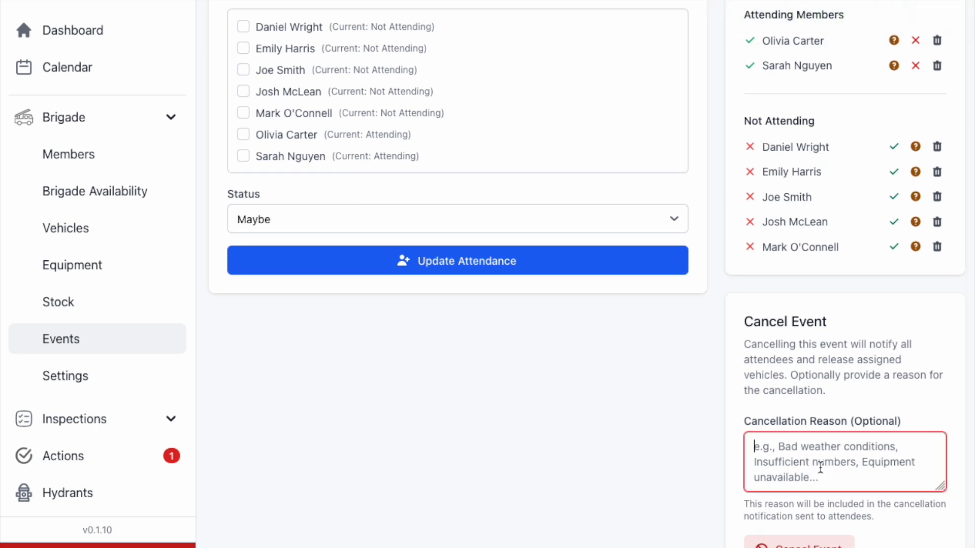
pyautogui.write('Event has been cancelled for some reason')
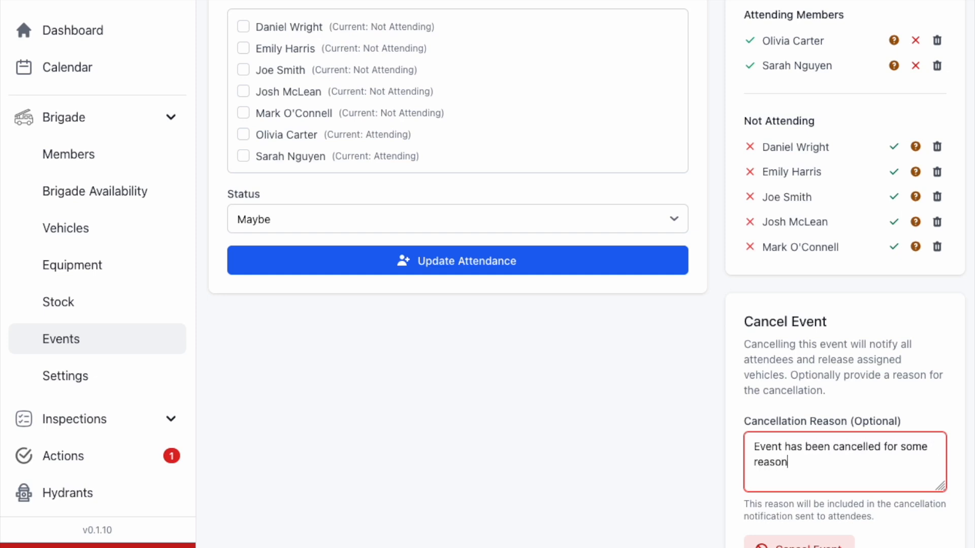
# Review the event's attendance totals, member lists, cancellation section and event details
pyautogui.scroll(1, 818, 542)
pyautogui.scroll(-1, 817, 543)
pyautogui.scroll(3, 832, 508)
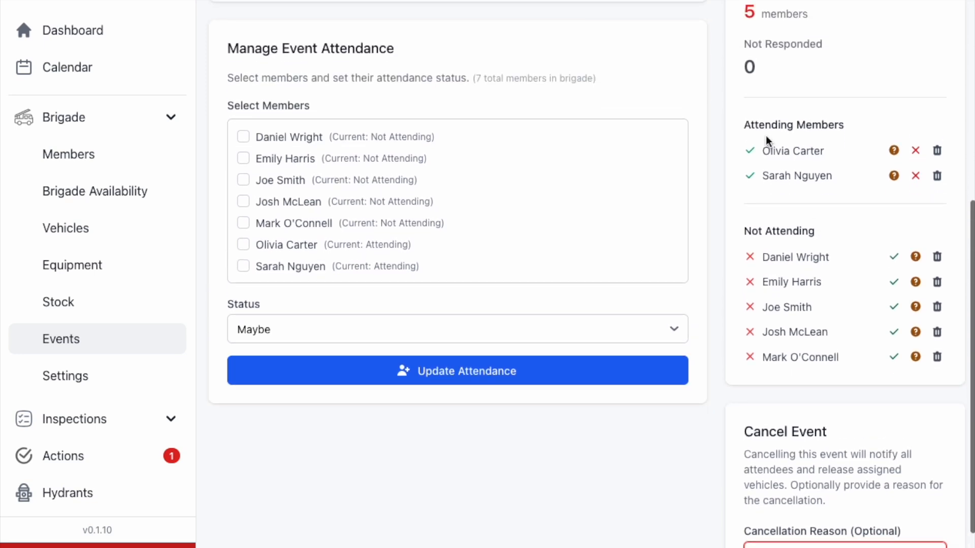
pyautogui.scroll(5, 791, 129)
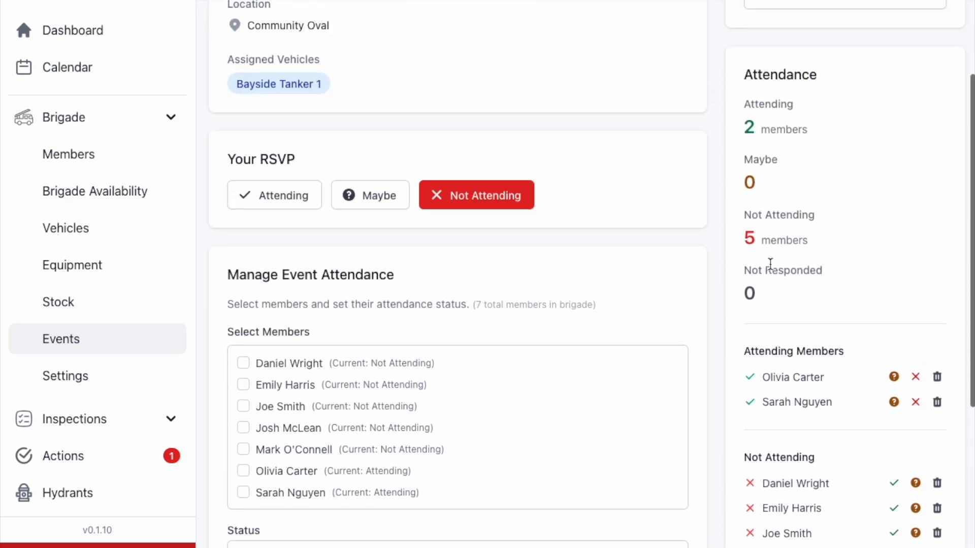
pyautogui.scroll(-7, 809, 307)
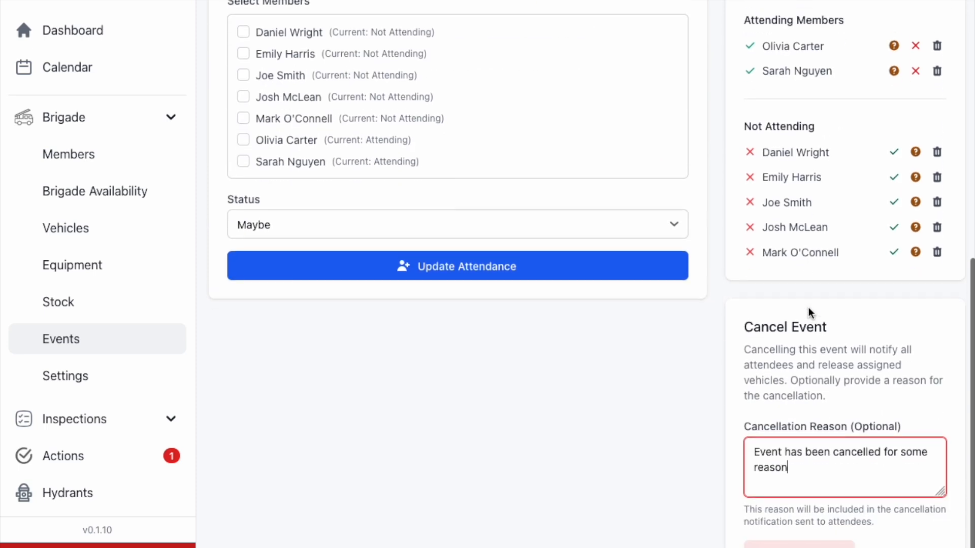
pyautogui.click(819, 490)
pyautogui.scroll(6, 751, 473)
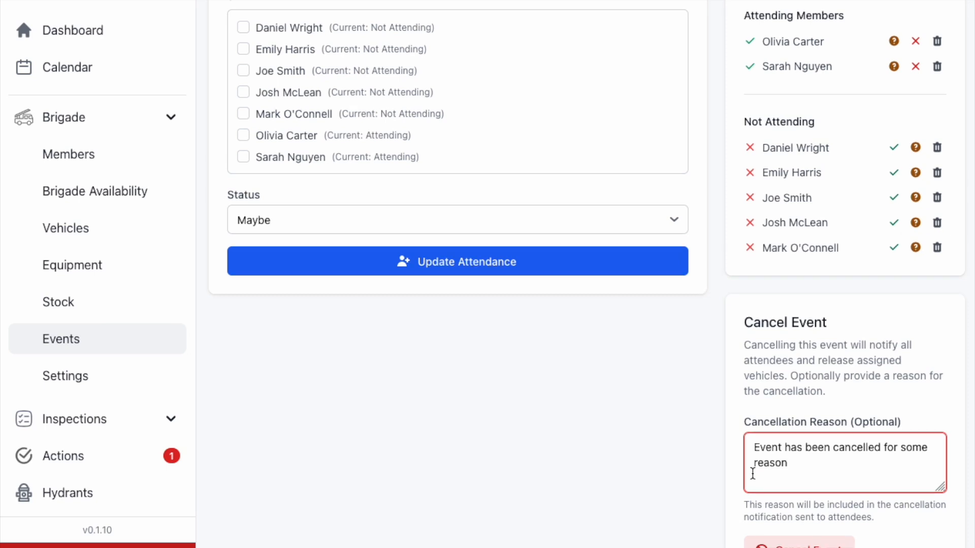
pyautogui.scroll(3, 752, 474)
pyautogui.scroll(2, 741, 472)
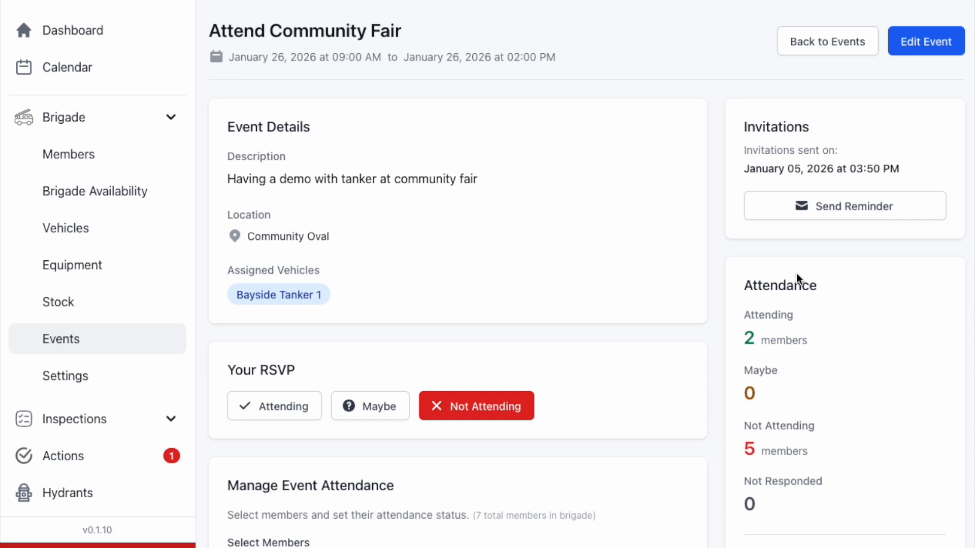
# Send an event reminder with the message "Need more members to attend" to the Maybe and Not Attending members
pyautogui.scroll(-1, 826, 421)
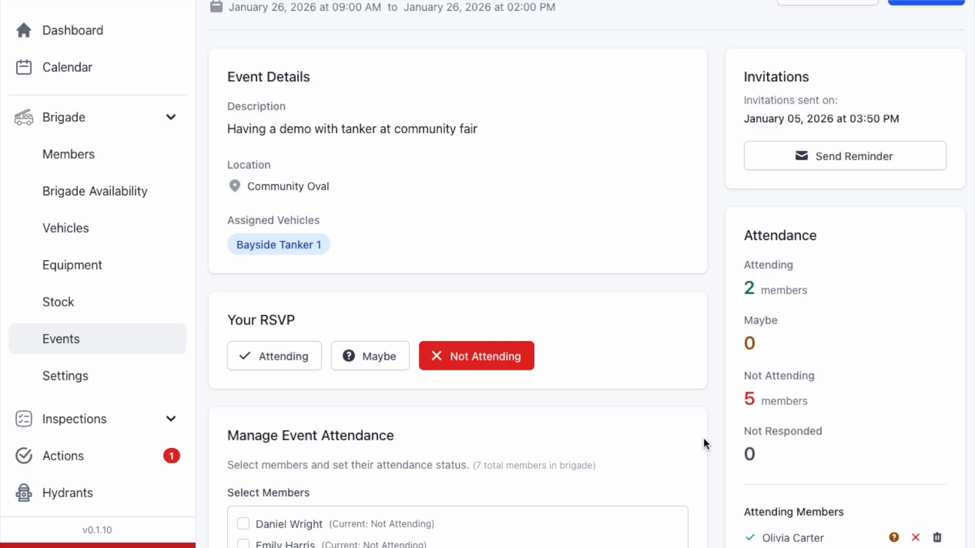
pyautogui.click(799, 160)
pyautogui.click(541, 255)
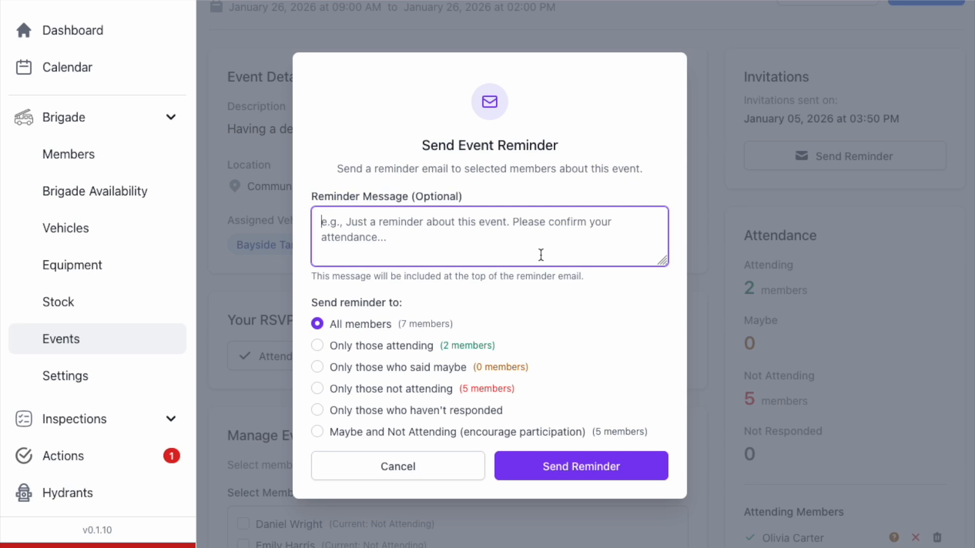
pyautogui.write('Need m')
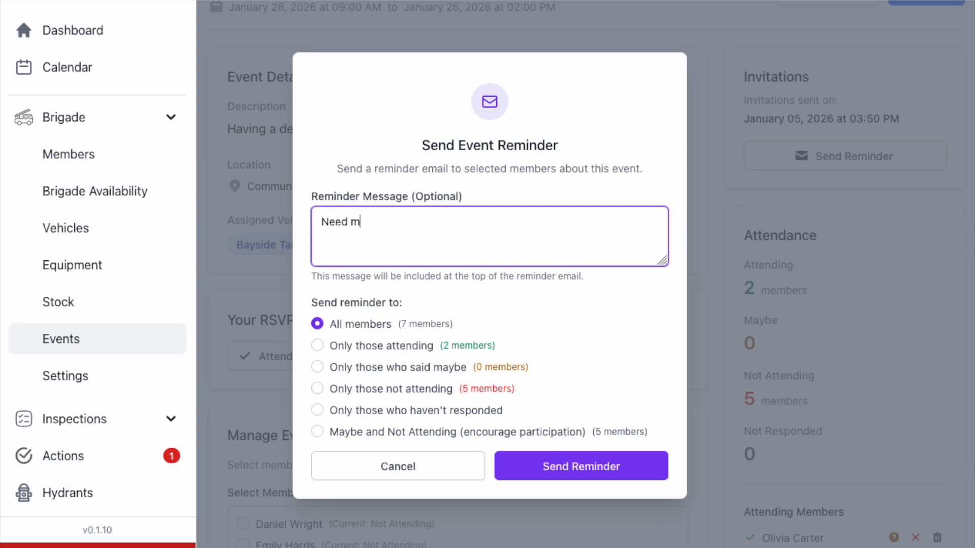
pyautogui.write('ore members to attend')
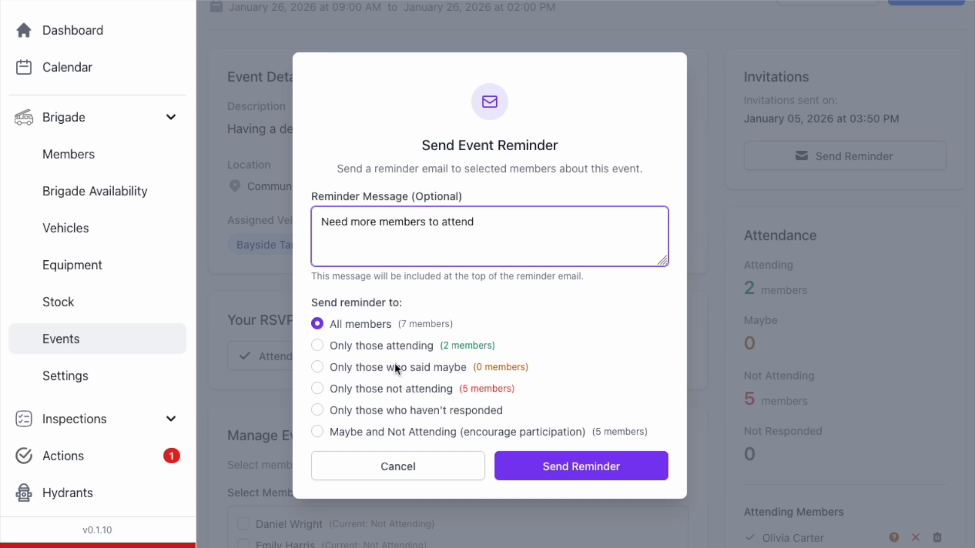
pyautogui.click(357, 411)
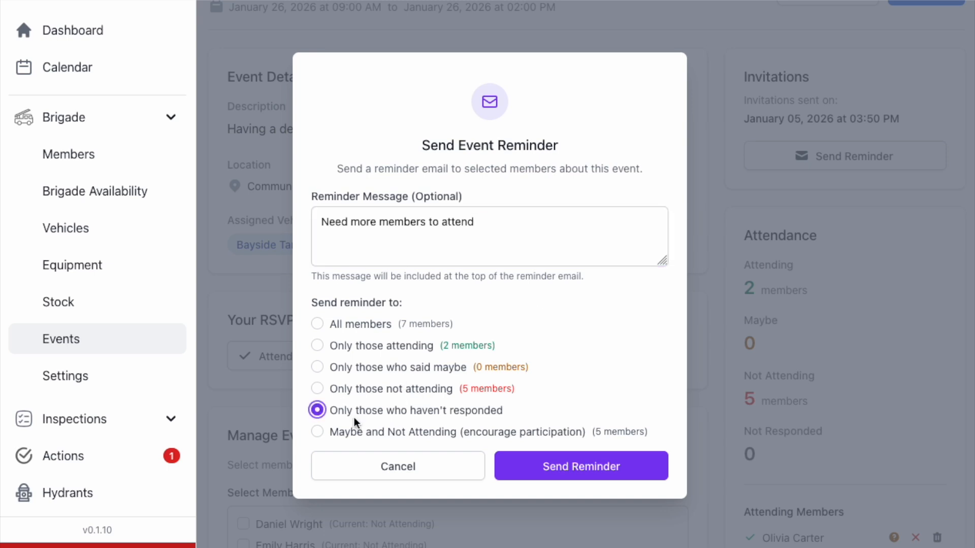
pyautogui.click(381, 435)
pyautogui.click(543, 462)
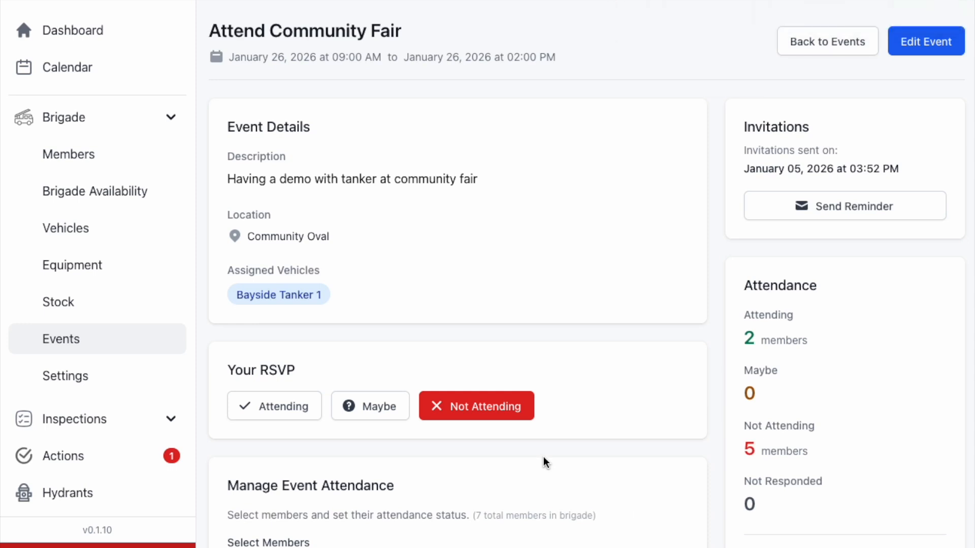
# Open the brigade calendar and start creating a new training session from it
pyautogui.click(96, 74)
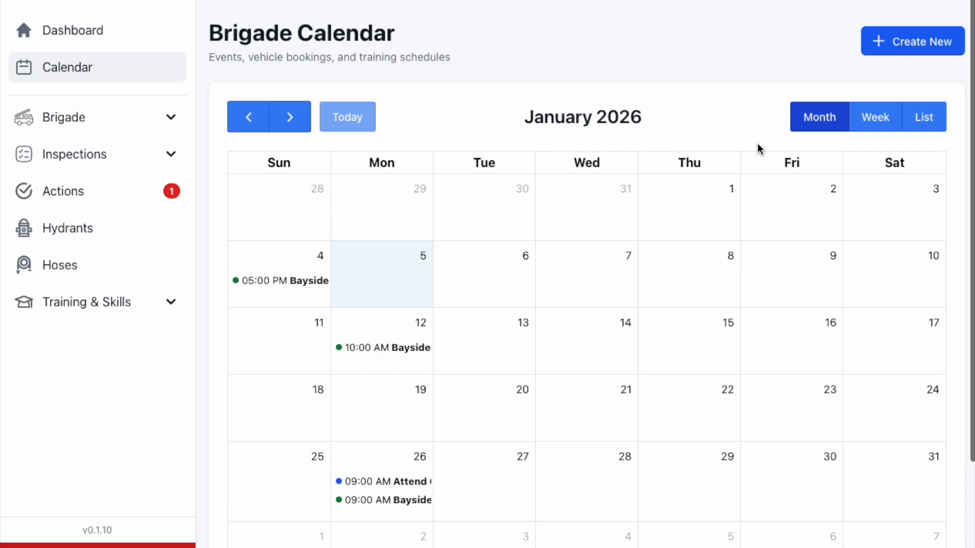
pyautogui.click(869, 41)
pyautogui.click(490, 255)
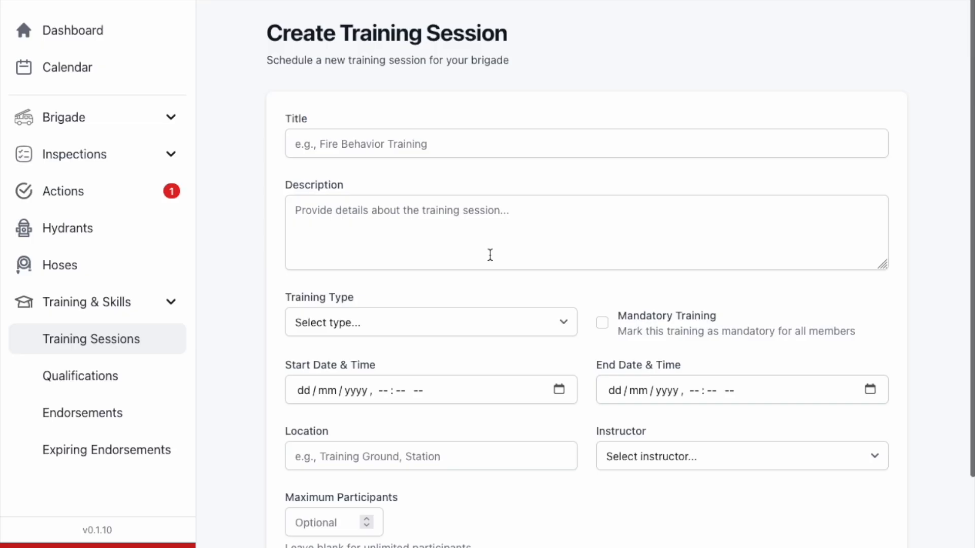
# Title the training session "Grass Fire Tactics" and describe it as "Running grass fire training session"
pyautogui.click(417, 145)
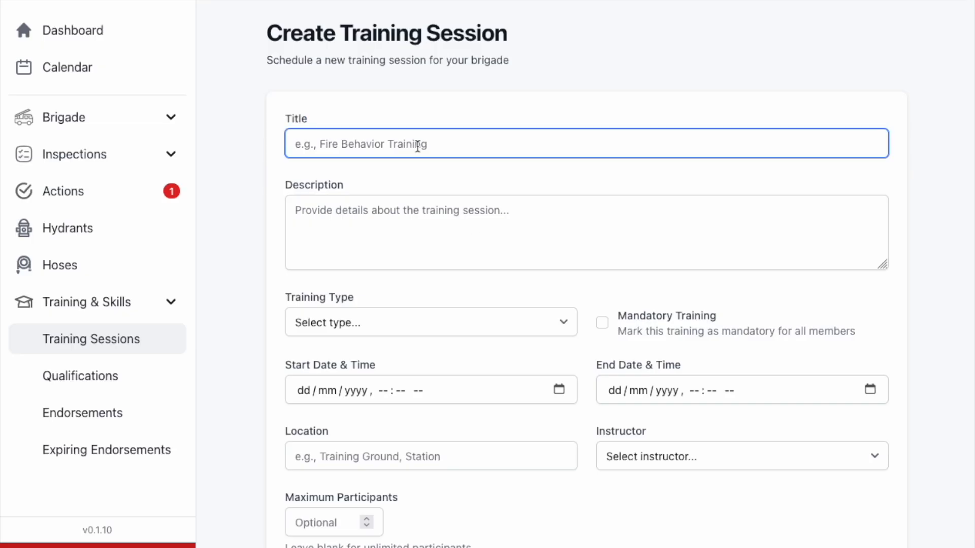
pyautogui.write('Grass Fire Tactics')
pyautogui.press('Tab')
pyautogui.write('Runni')
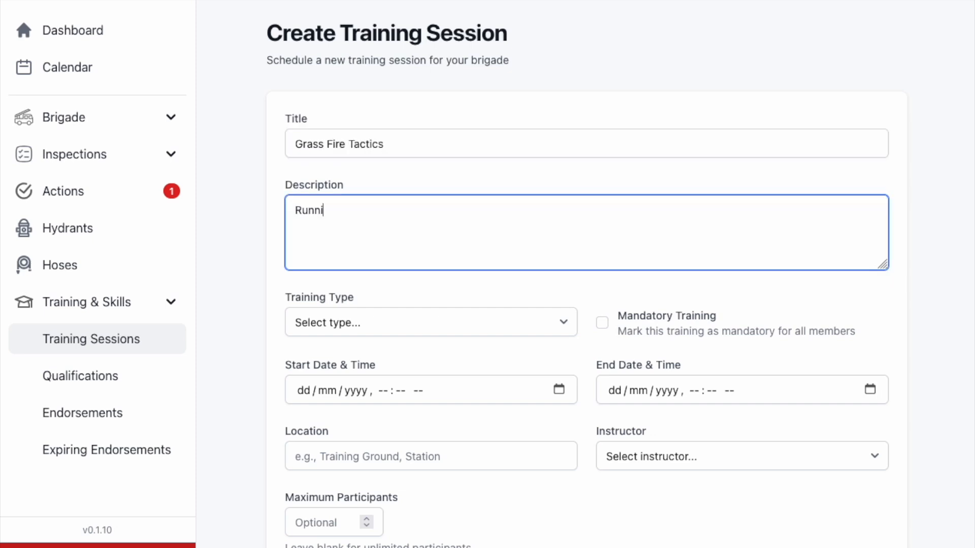
pyautogui.write('ng grass fire training session')
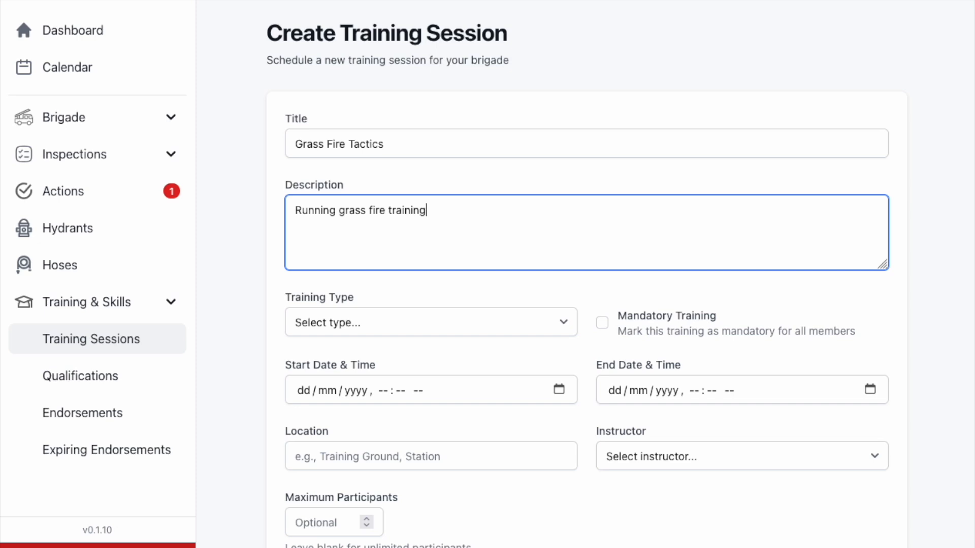
# Set the training type to Drill and the session start to 12/01/2026, 07:00 pm
pyautogui.click(477, 323)
pyautogui.click(460, 338)
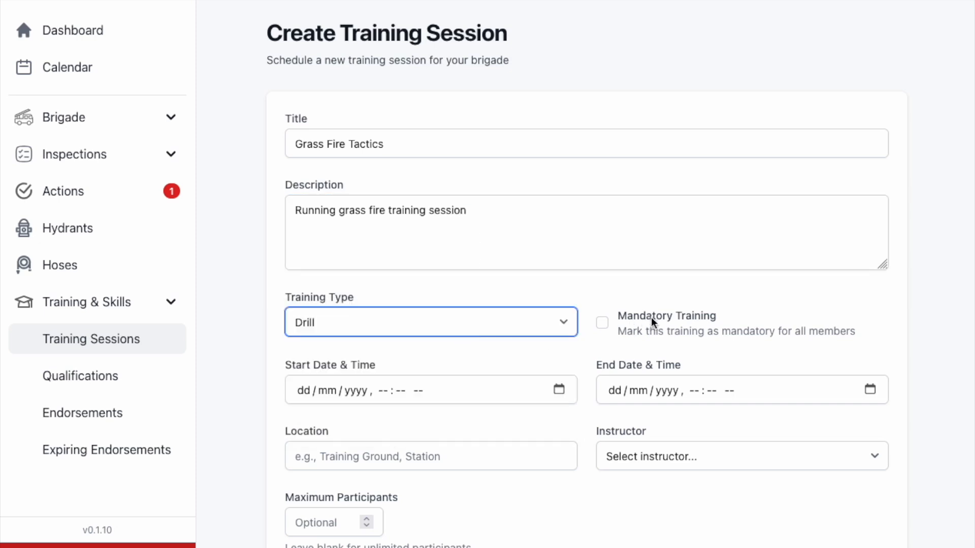
pyautogui.click(559, 390)
pyautogui.scroll(-1, 555, 392)
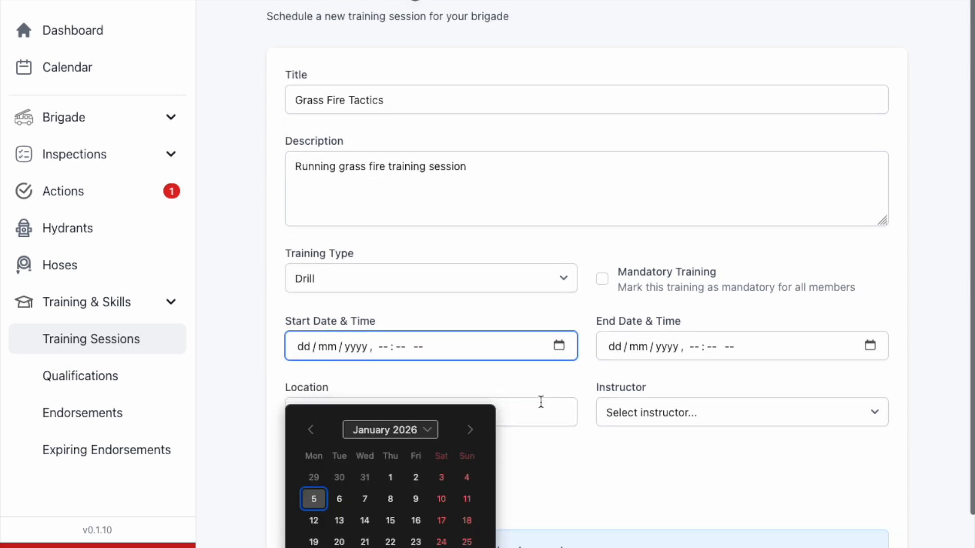
pyautogui.click(316, 520)
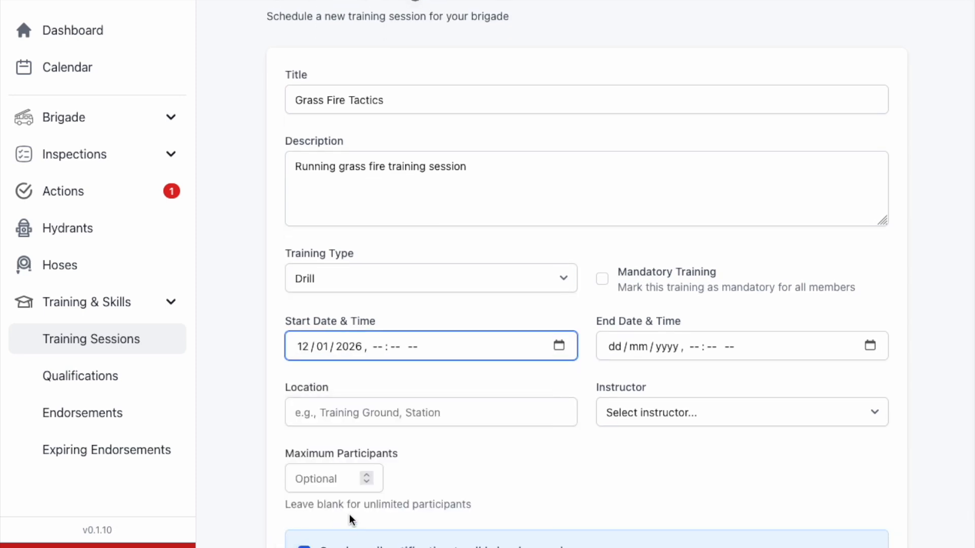
pyautogui.click(380, 349)
pyautogui.write('0700p')
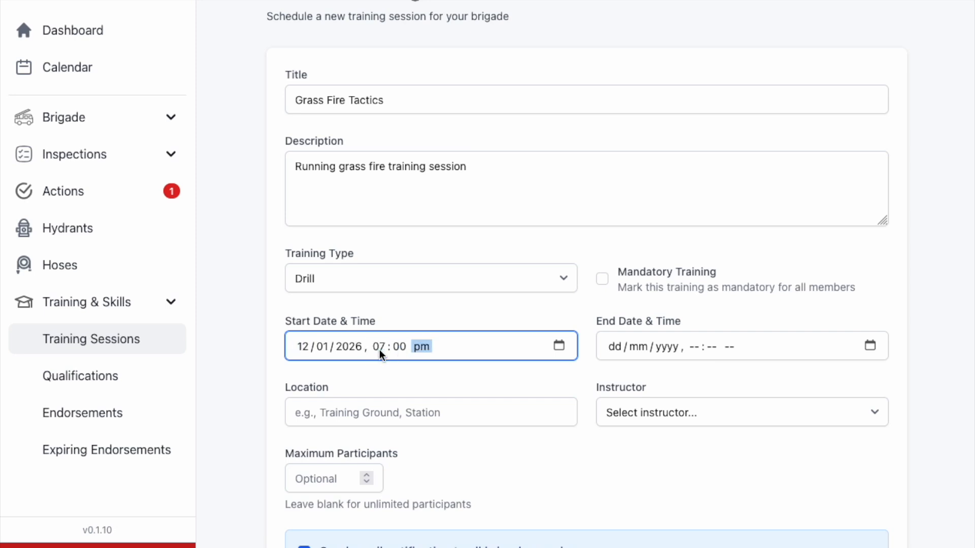
# Set the session's end date and time to 12/01/2026, 09:09 pm
pyautogui.click(741, 346)
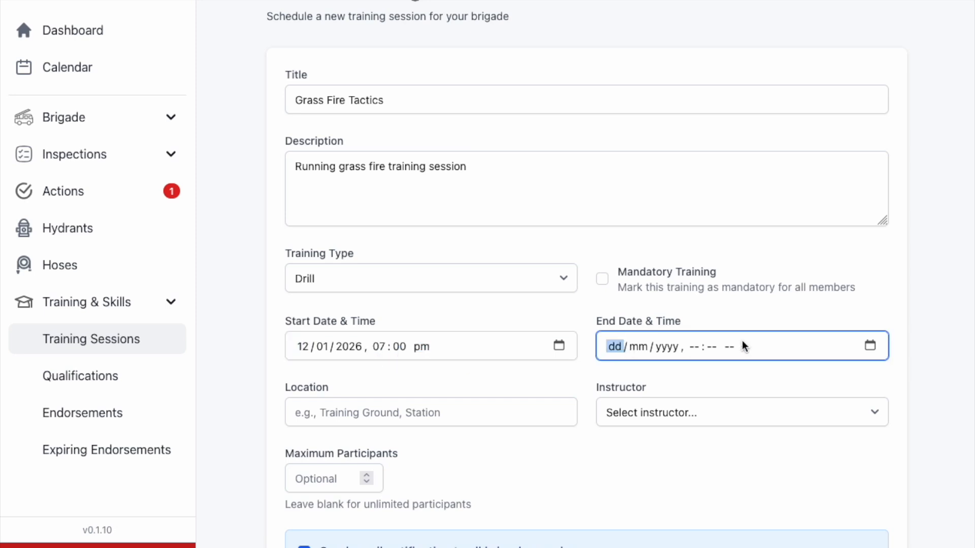
pyautogui.click(869, 346)
pyautogui.click(624, 477)
pyautogui.write('0909')
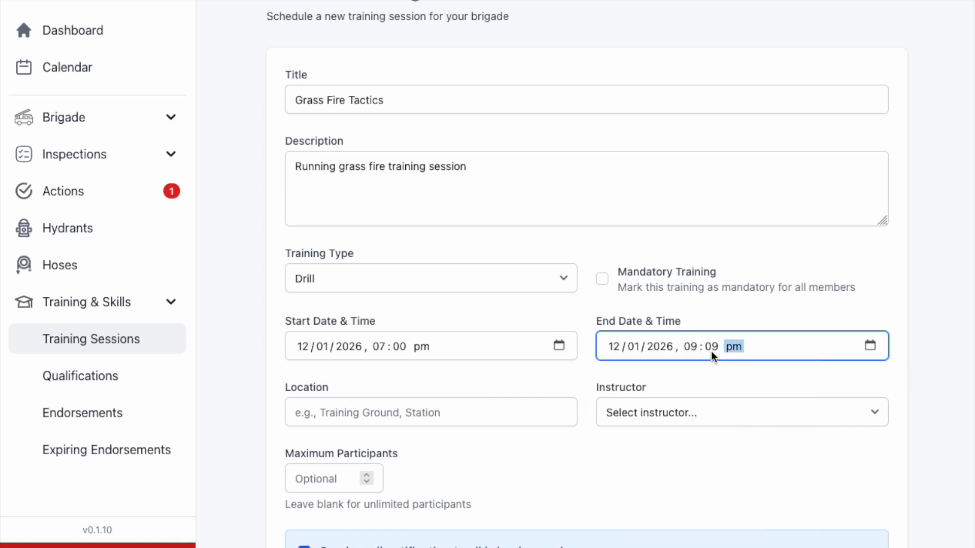
# Set the location to Station, assign the third listed member as instructor, and create the training session
pyautogui.scroll(-1, 528, 446)
pyautogui.click(474, 375)
pyautogui.write('Station')
pyautogui.press('Tab')
pyautogui.click(716, 380)
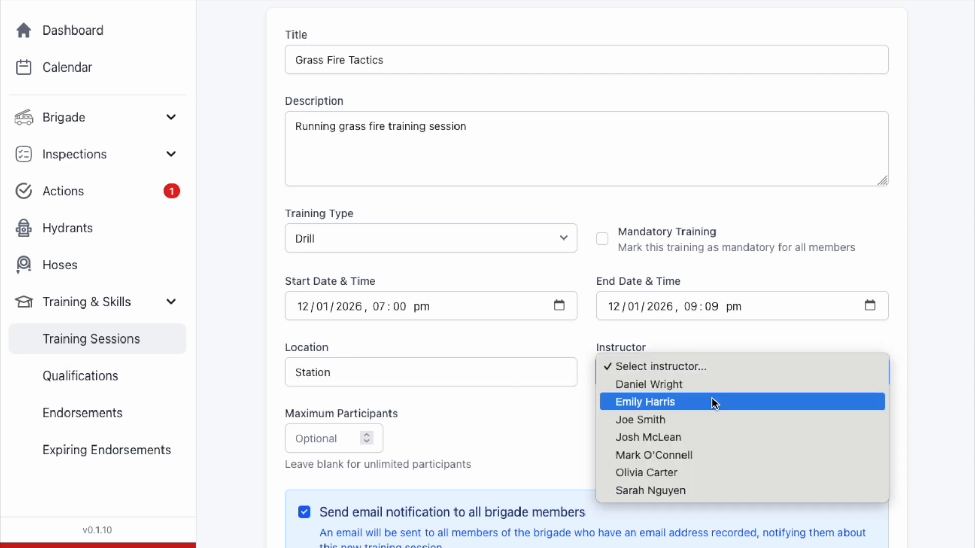
pyautogui.click(706, 416)
pyautogui.scroll(-1, 506, 439)
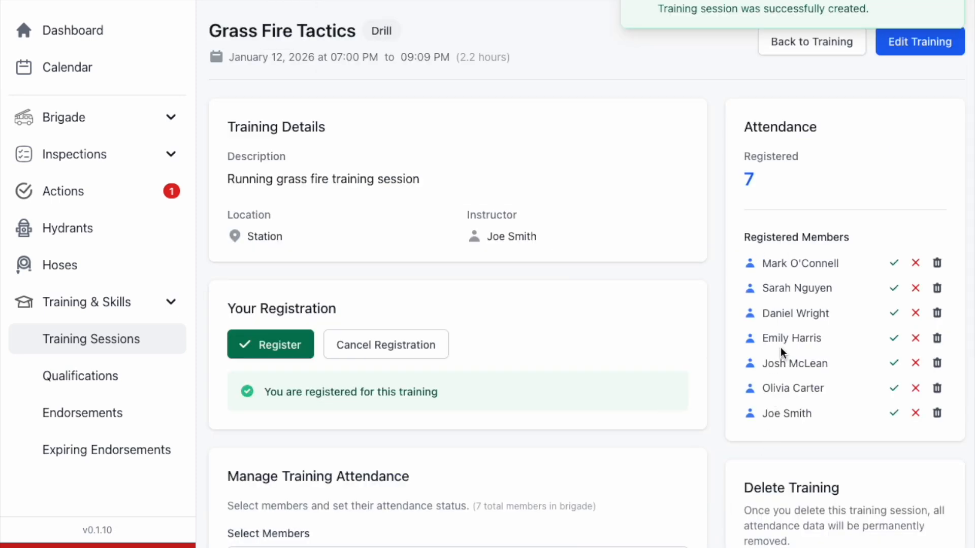
# Mark the first three members in the training attendance list as Attended and update the attendance
pyautogui.scroll(-5, 493, 433)
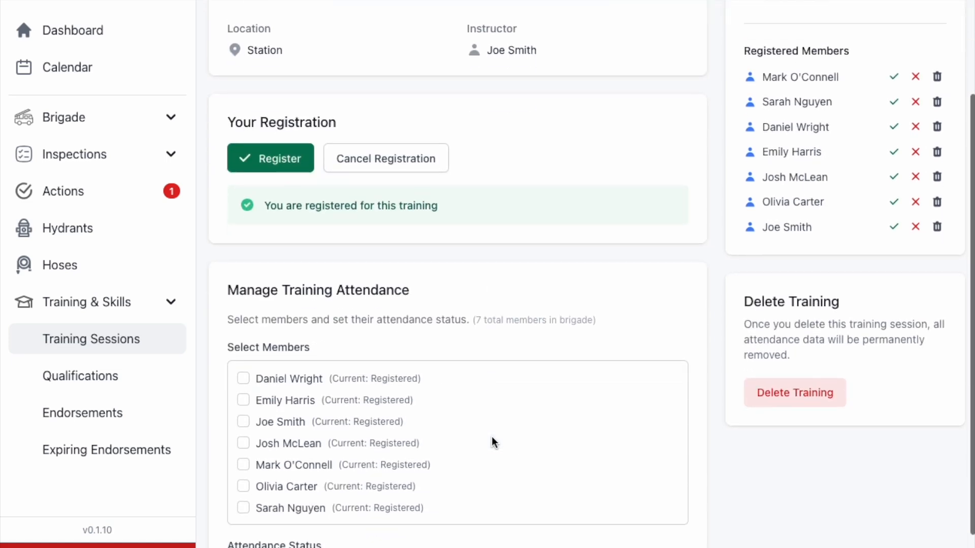
pyautogui.scroll(5, 724, 275)
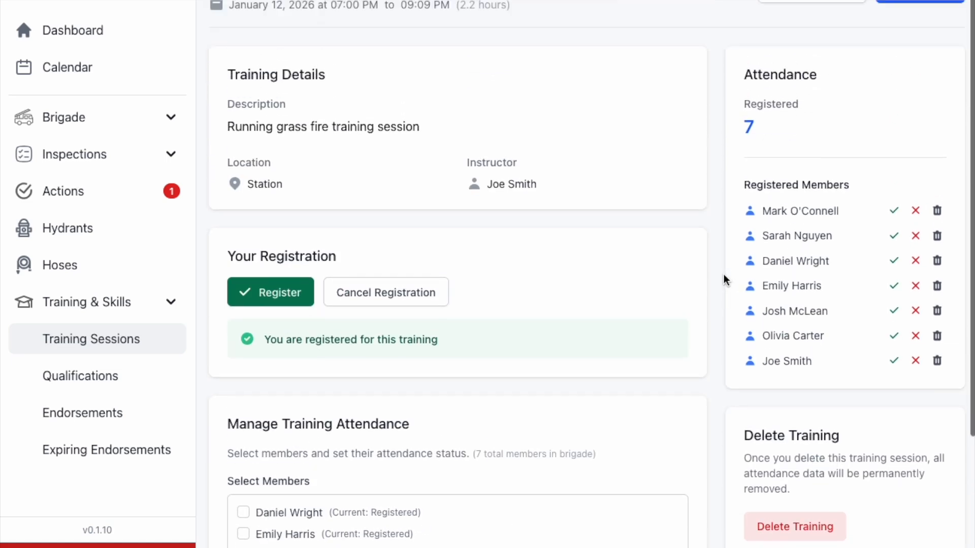
pyautogui.scroll(-5, 603, 343)
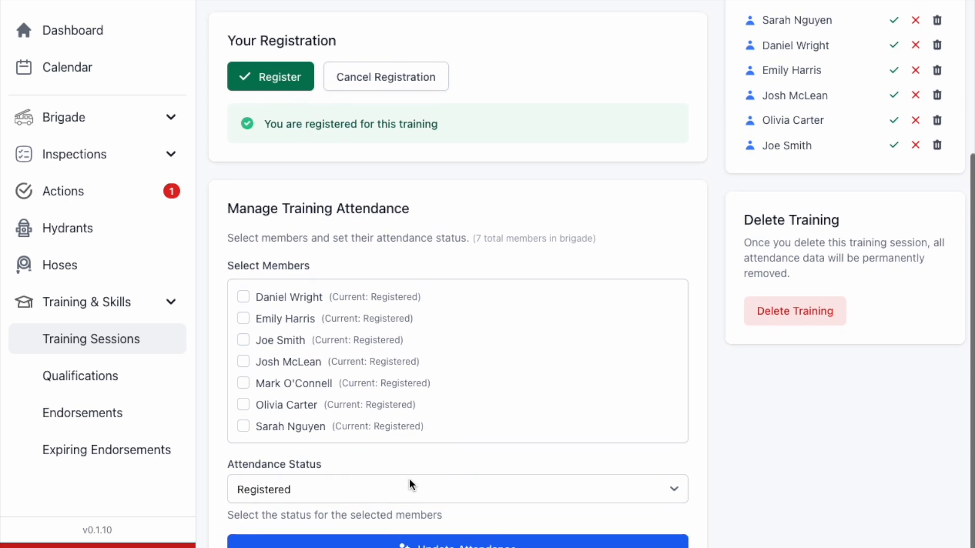
pyautogui.click(408, 484)
pyautogui.click(628, 446)
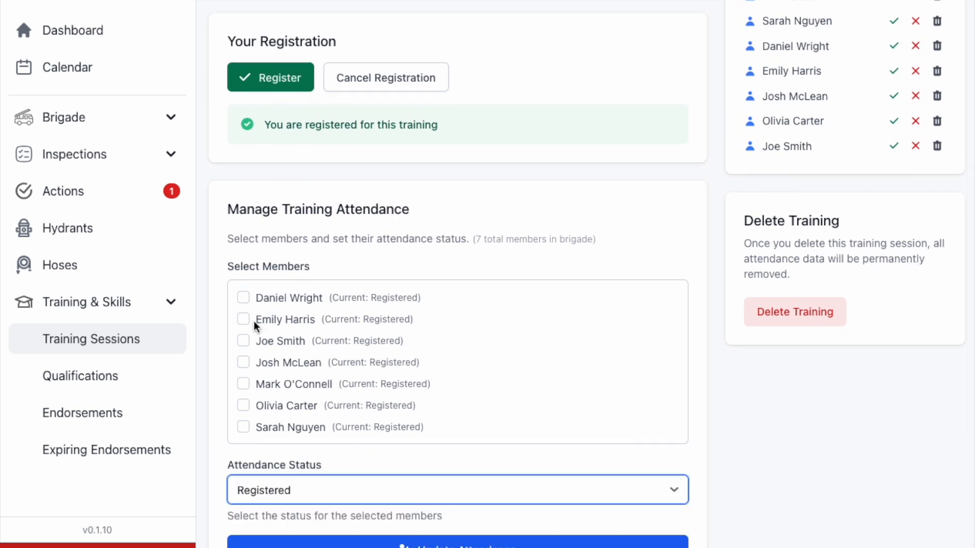
pyautogui.click(243, 298)
pyautogui.click(243, 318)
pyautogui.click(244, 341)
pyautogui.click(293, 488)
pyautogui.click(293, 502)
pyautogui.click(353, 544)
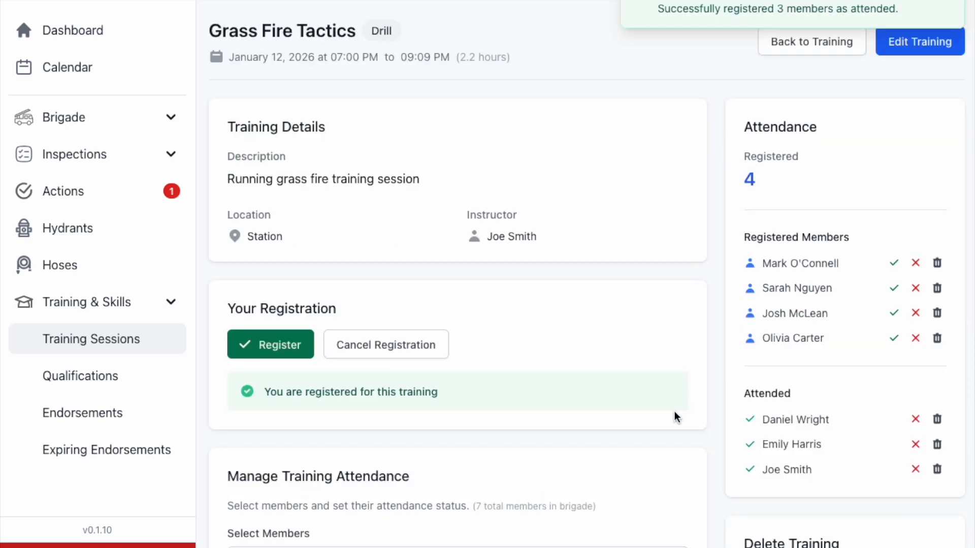
pyautogui.scroll(-1, 769, 434)
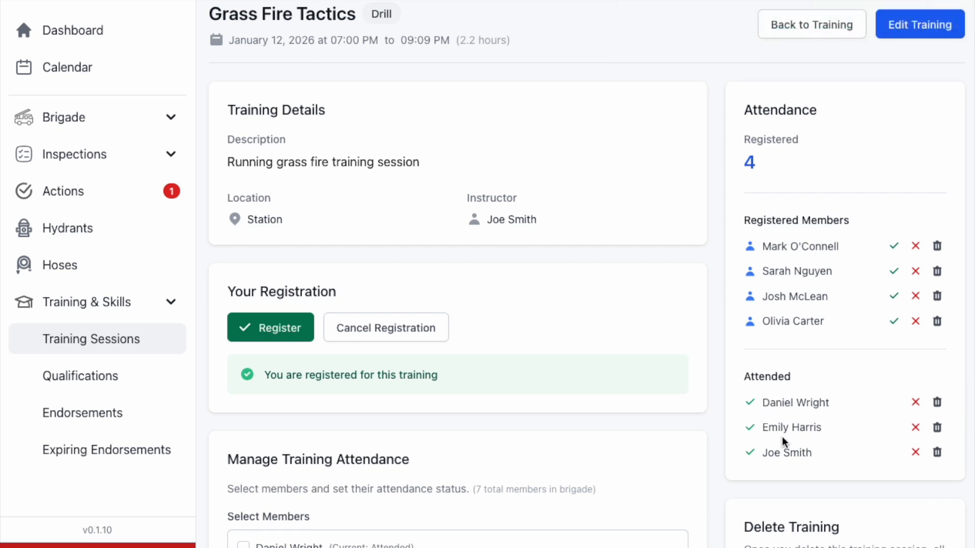
pyautogui.scroll(-2, 782, 436)
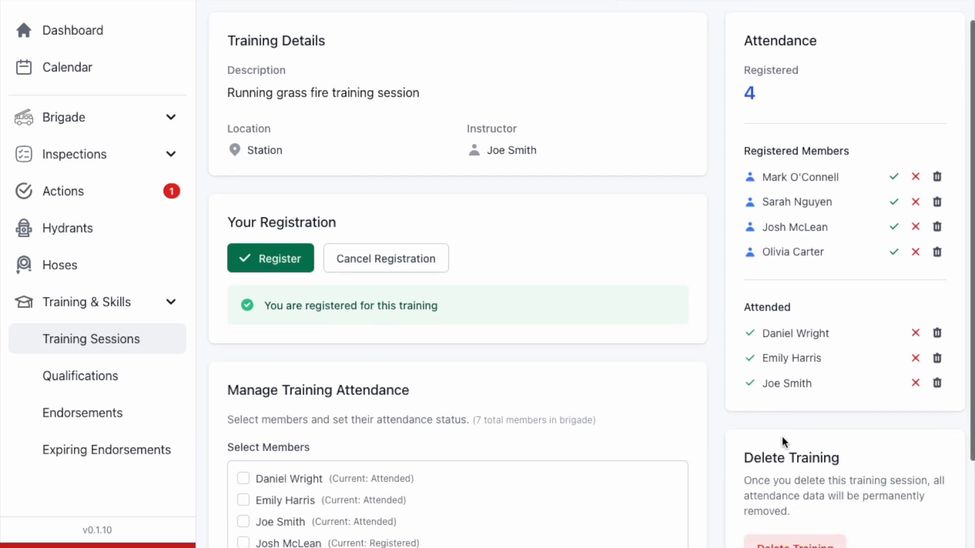